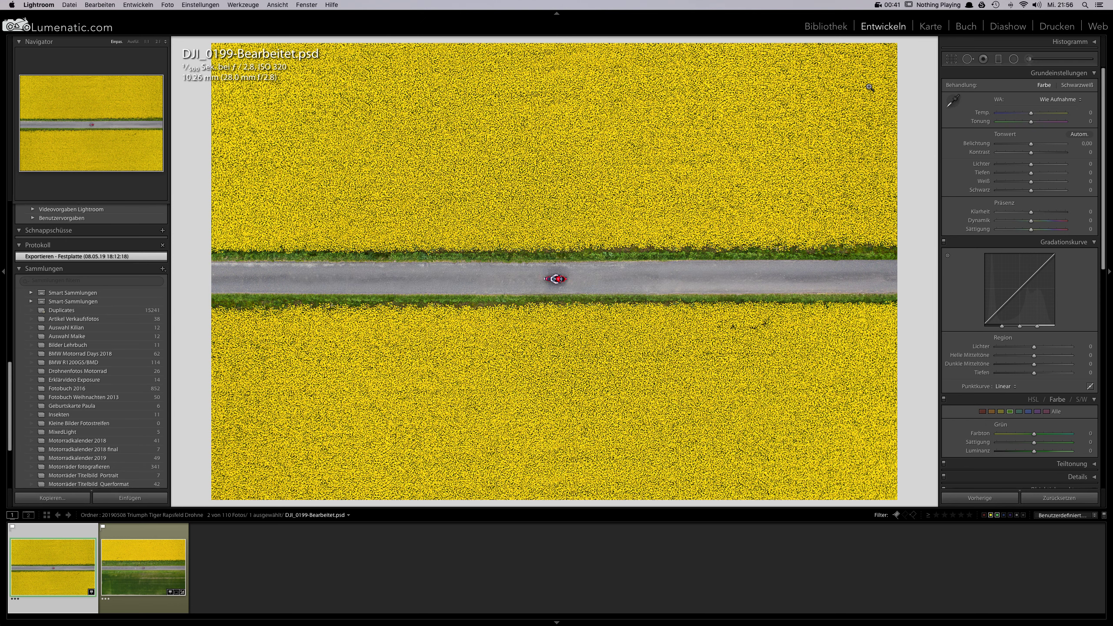
- Select the unedited photo DJI_0199.DNG and set its yellow hue to -12 and yellow saturation to +27
{"action": "key", "text": "Right"}
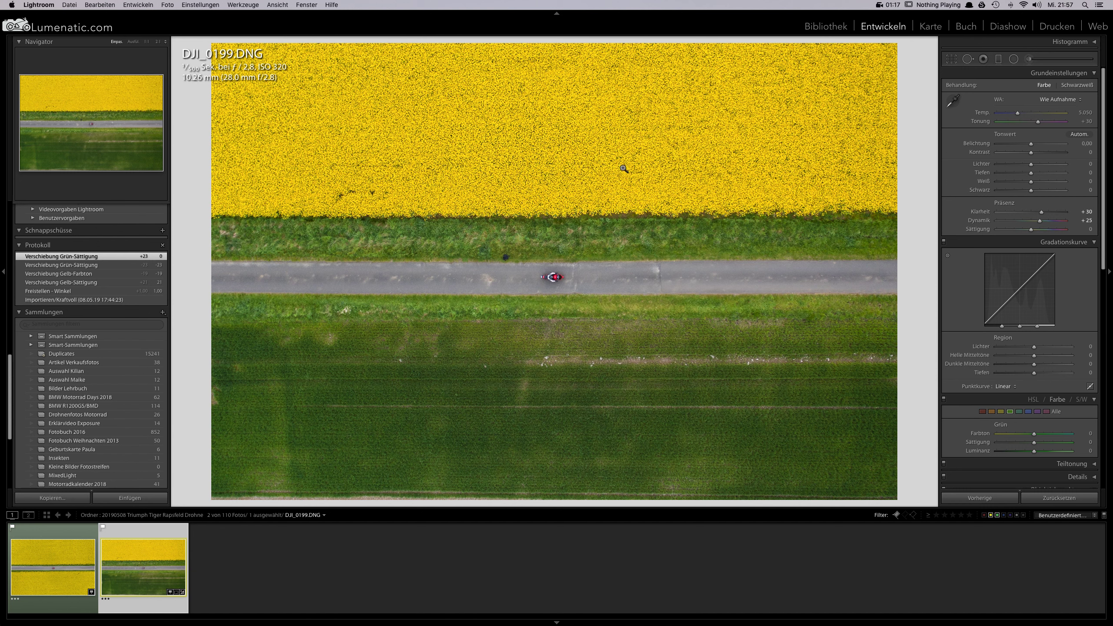
{"action": "left_click", "coordinate": [1001, 411]}
{"action": "double_click", "coordinate": [982, 433]}
{"action": "double_click", "coordinate": [979, 445]}
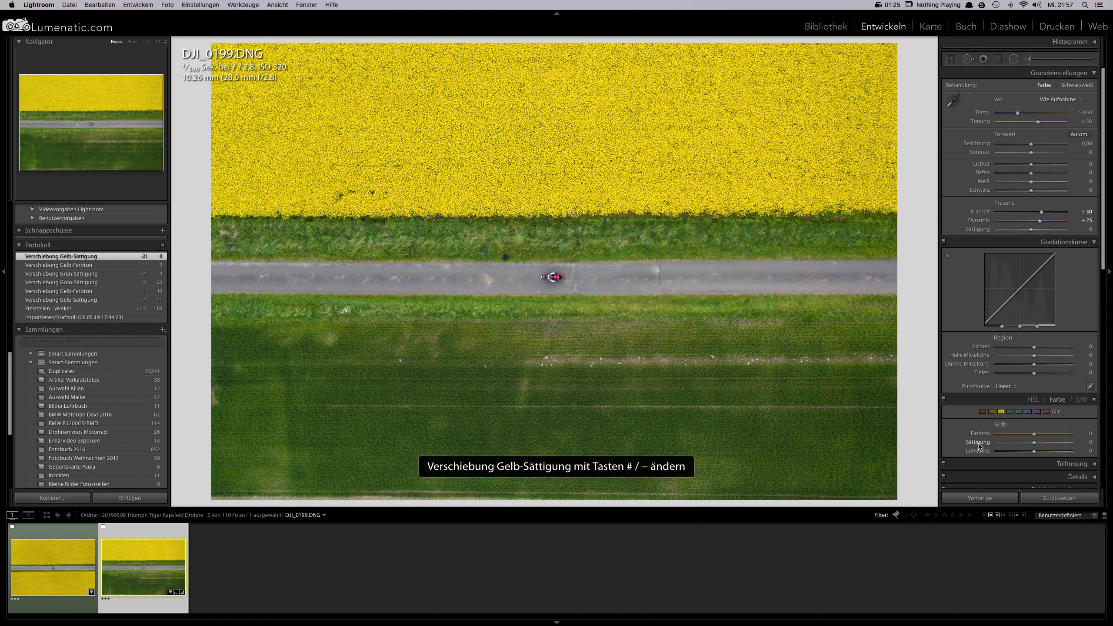
{"action": "mouse_move", "coordinate": [1035, 444]}
{"action": "left_mouse_down"}
{"action": "mouse_move", "coordinate": [1047, 443]}
{"action": "mouse_move", "coordinate": [1007, 435]}
{"action": "mouse_move", "coordinate": [1031, 440]}
{"action": "left_mouse_up"}
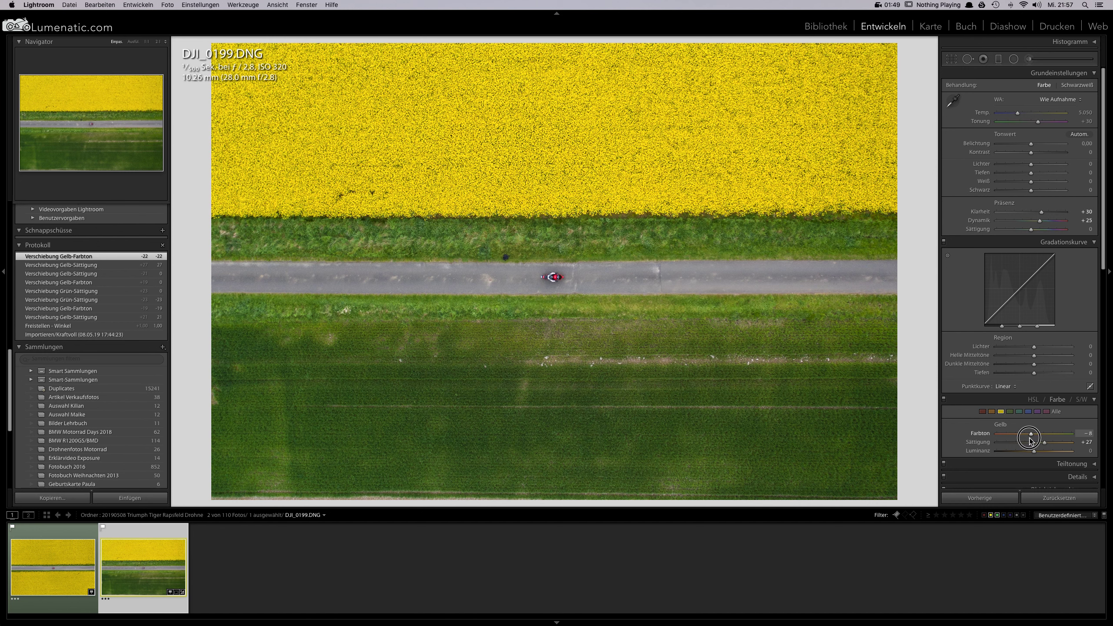
{"action": "left_click_drag", "start_coordinate": [1031, 441], "coordinate": [1029, 441]}
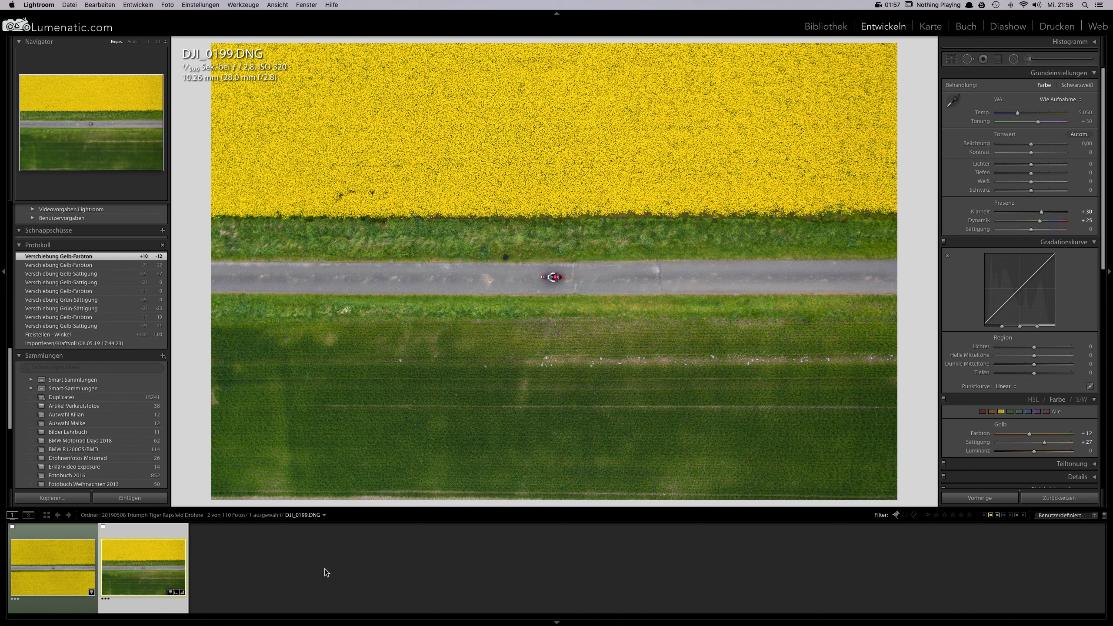
- Open the adjusted DNG photo for editing in Adobe Photoshop CS6
{"action": "right_click", "coordinate": [154, 571]}
{"action": "mouse_move", "coordinate": [203, 430]}
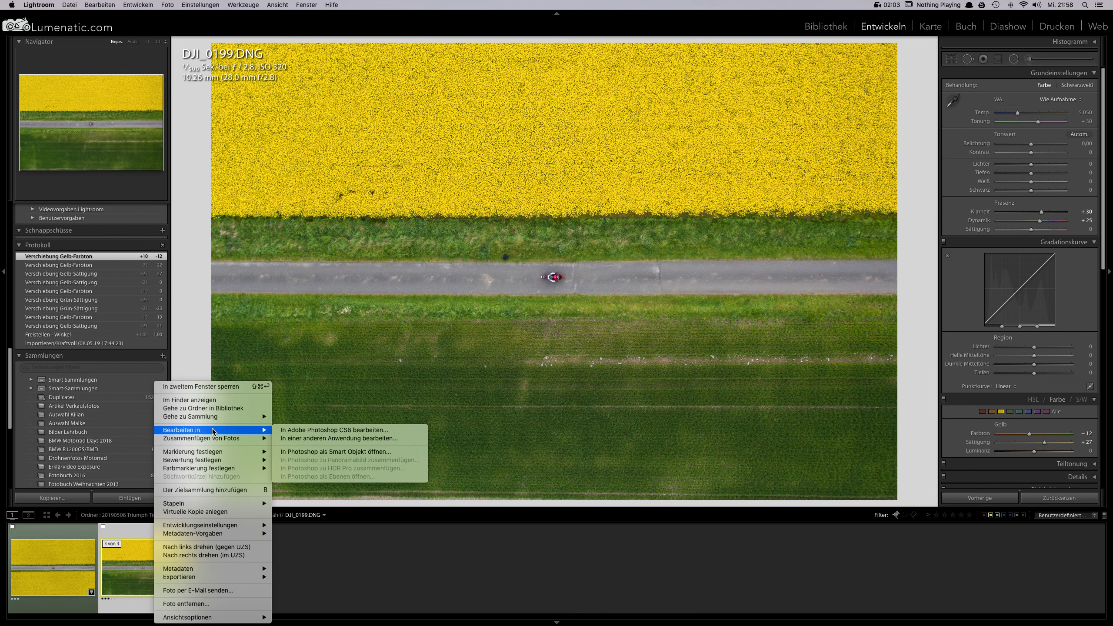
{"action": "left_click", "coordinate": [288, 430]}
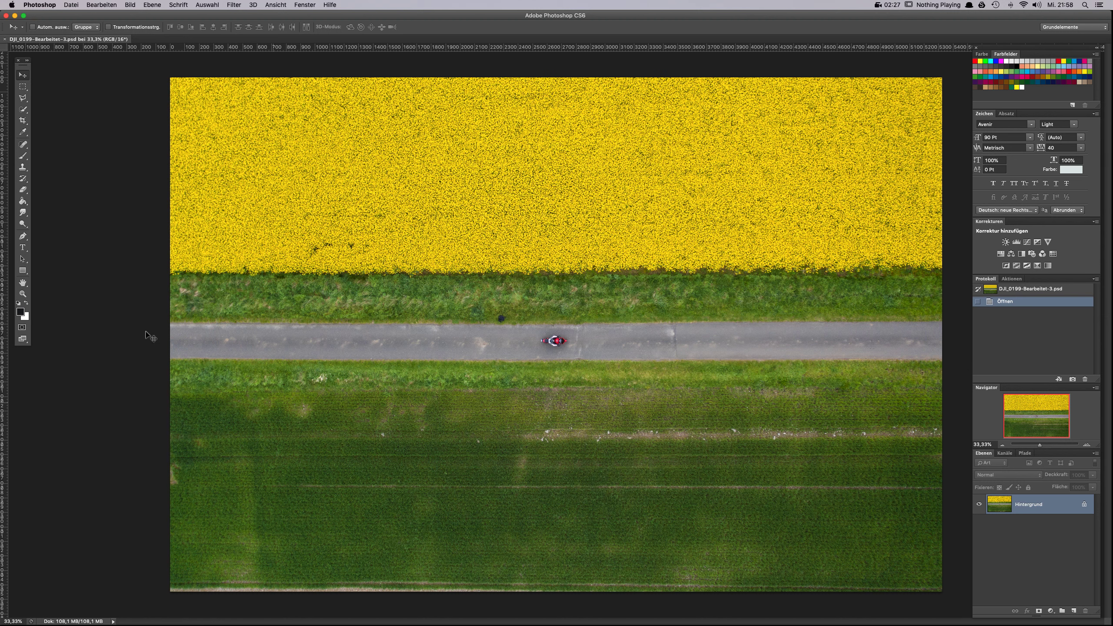
- Select the full-width yellow field with a strip of its green verge, copy it onto a new layer, and check the copy with the background hidden
{"action": "left_click", "coordinate": [23, 87]}
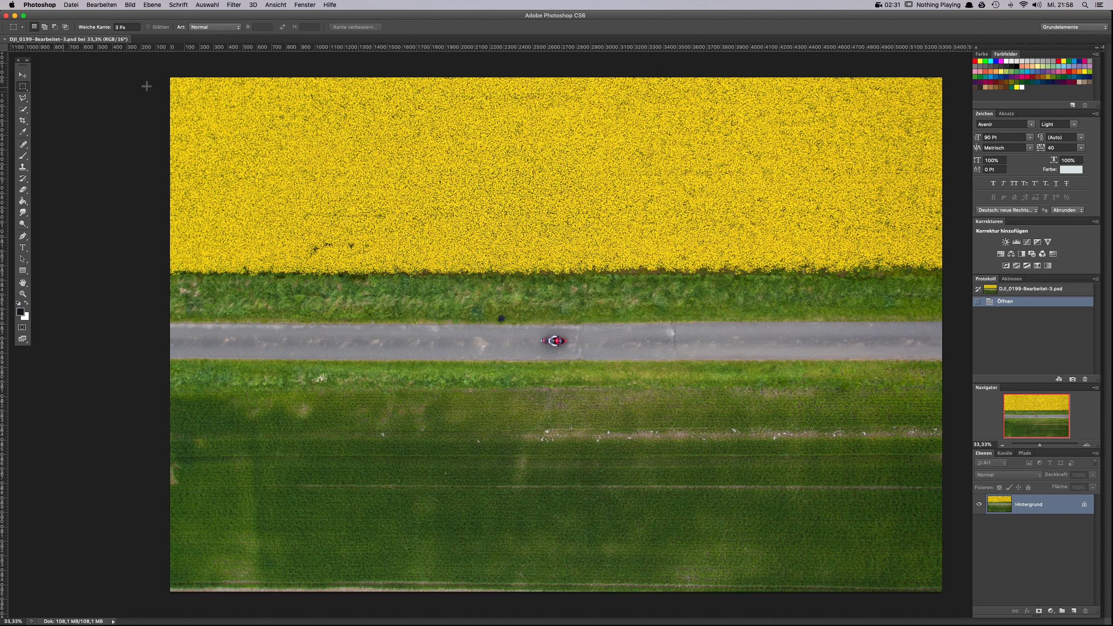
{"action": "left_click_drag", "start_coordinate": [162, 74], "coordinate": [987, 287]}
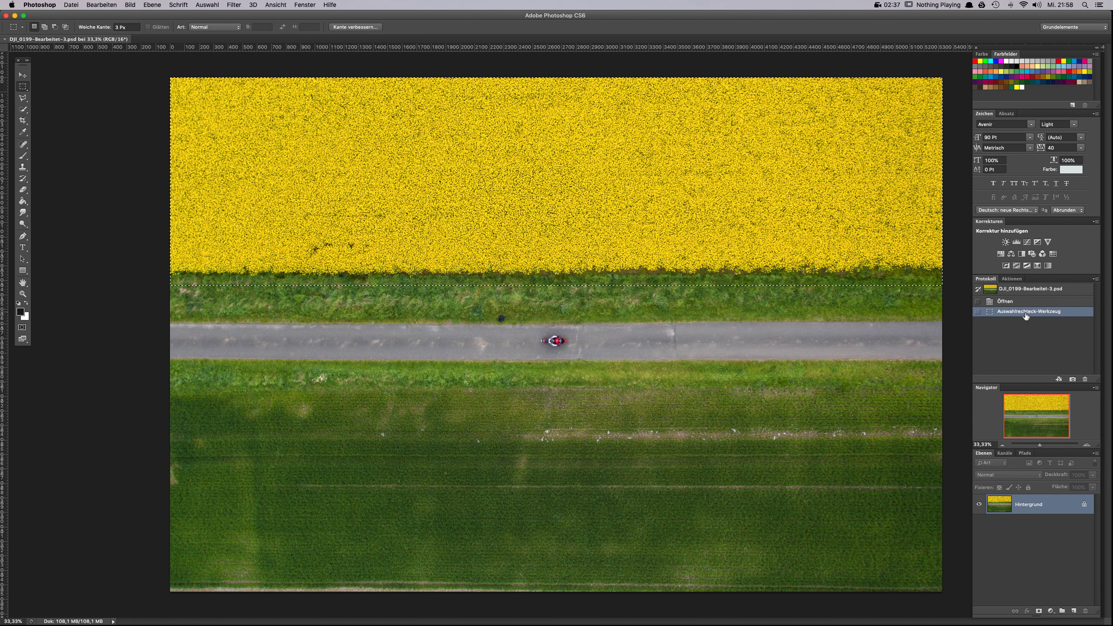
{"action": "key", "text": "super+c"}
{"action": "key", "text": "super+v"}
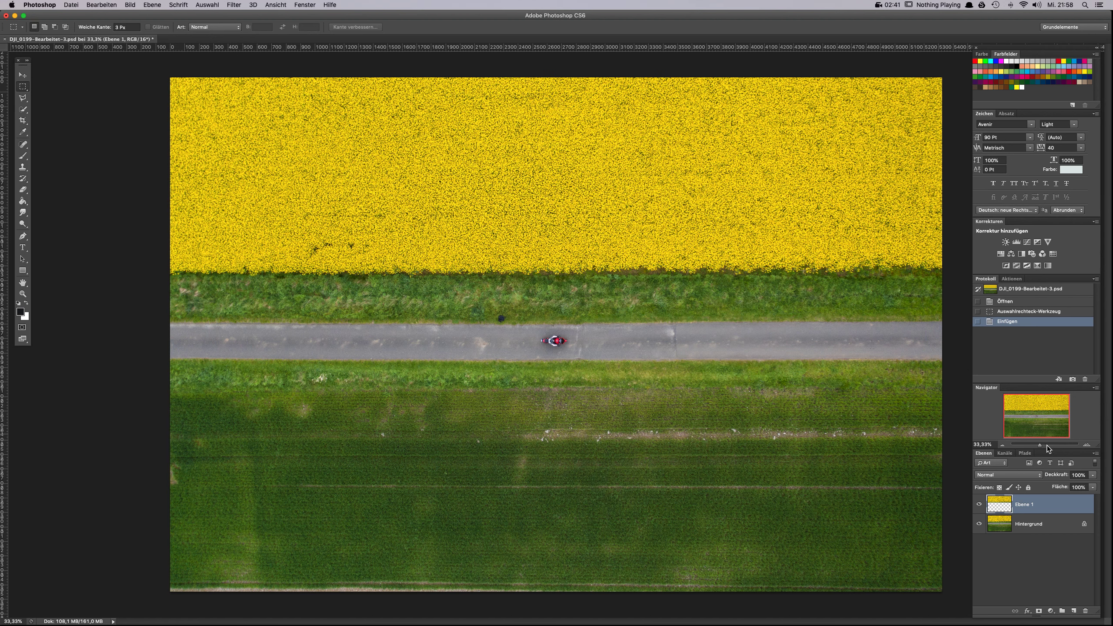
{"action": "left_click", "coordinate": [979, 524]}
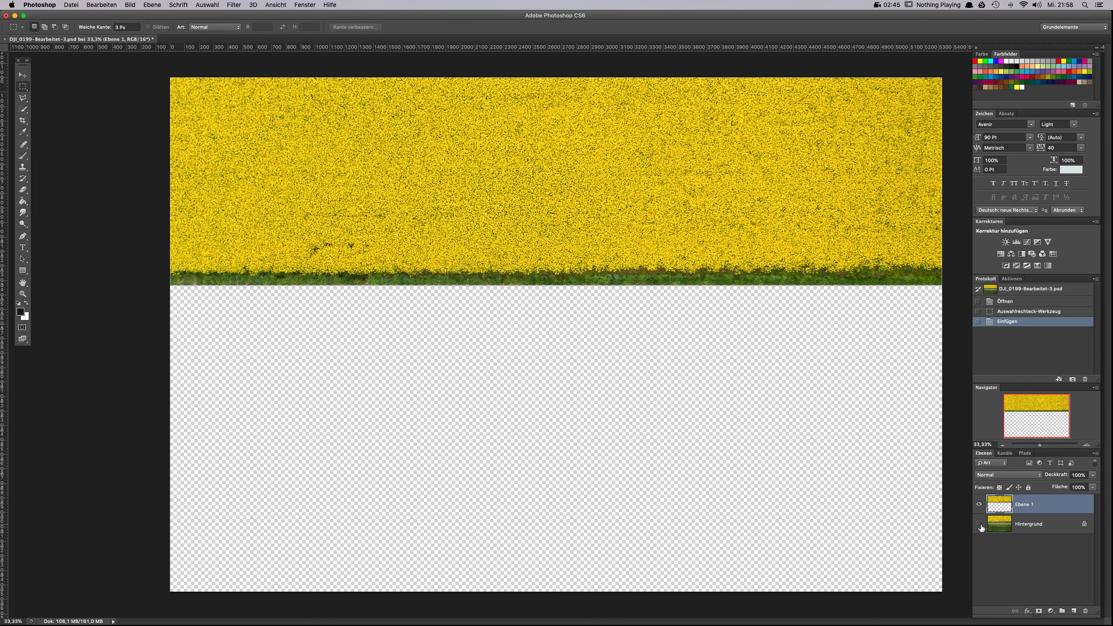
{"action": "left_click", "coordinate": [980, 524]}
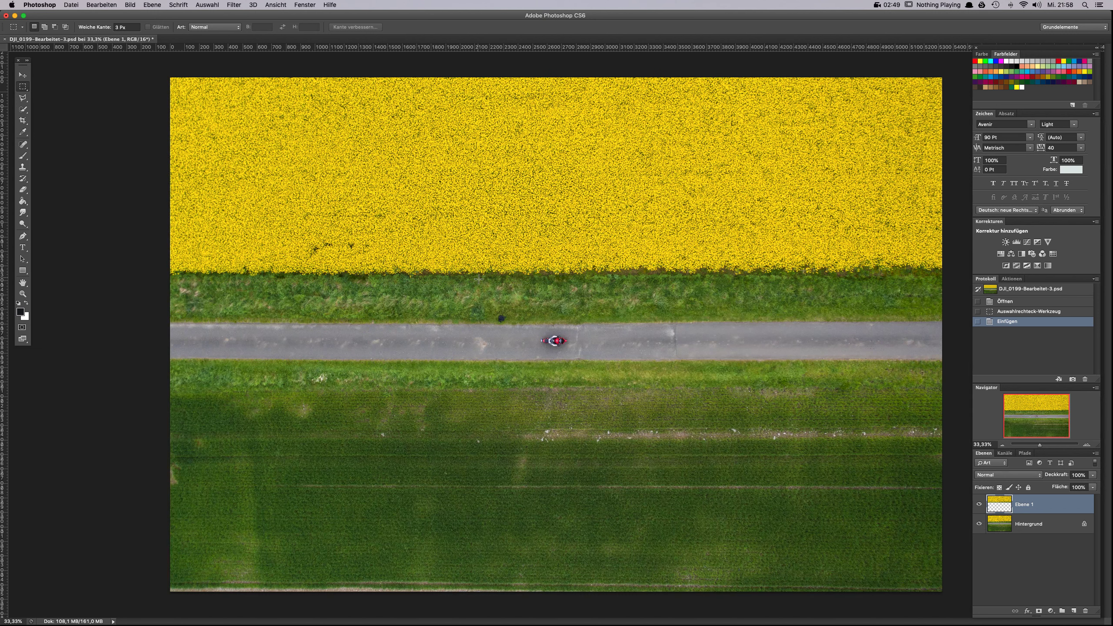
- Move the copied field layer straight down until its green strip meets the upper edge of the road
{"action": "key", "text": "v"}
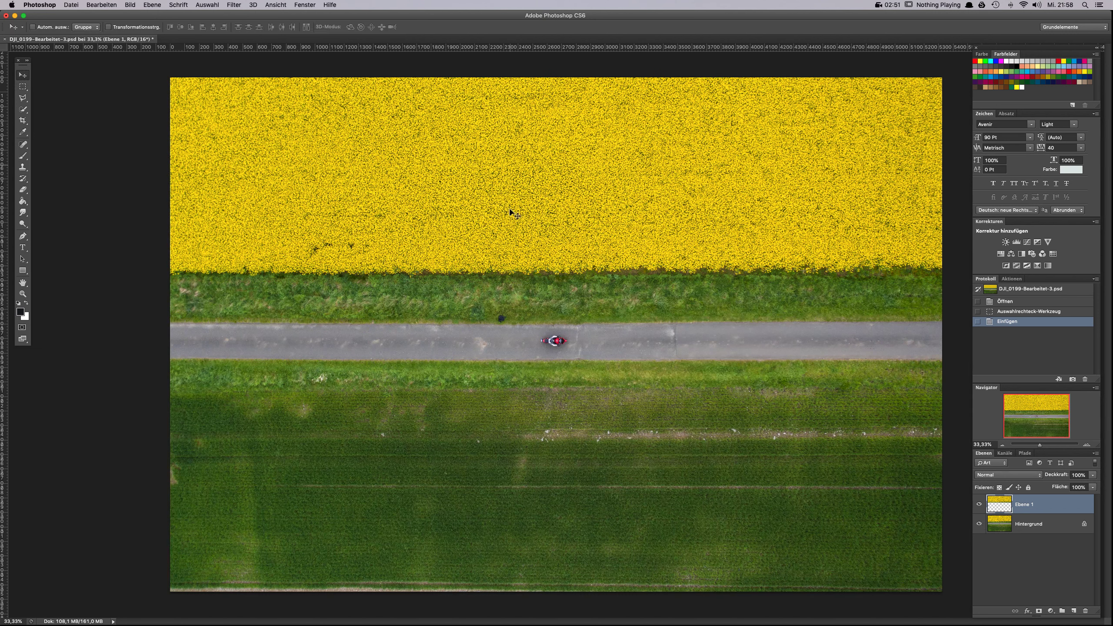
{"action": "left_click", "coordinate": [548, 150]}
{"action": "mouse_move", "coordinate": [548, 150]}
{"action": "left_mouse_down"}
{"action": "mouse_move", "coordinate": [549, 186]}
{"action": "mouse_move", "coordinate": [548, 169]}
{"action": "left_mouse_up"}
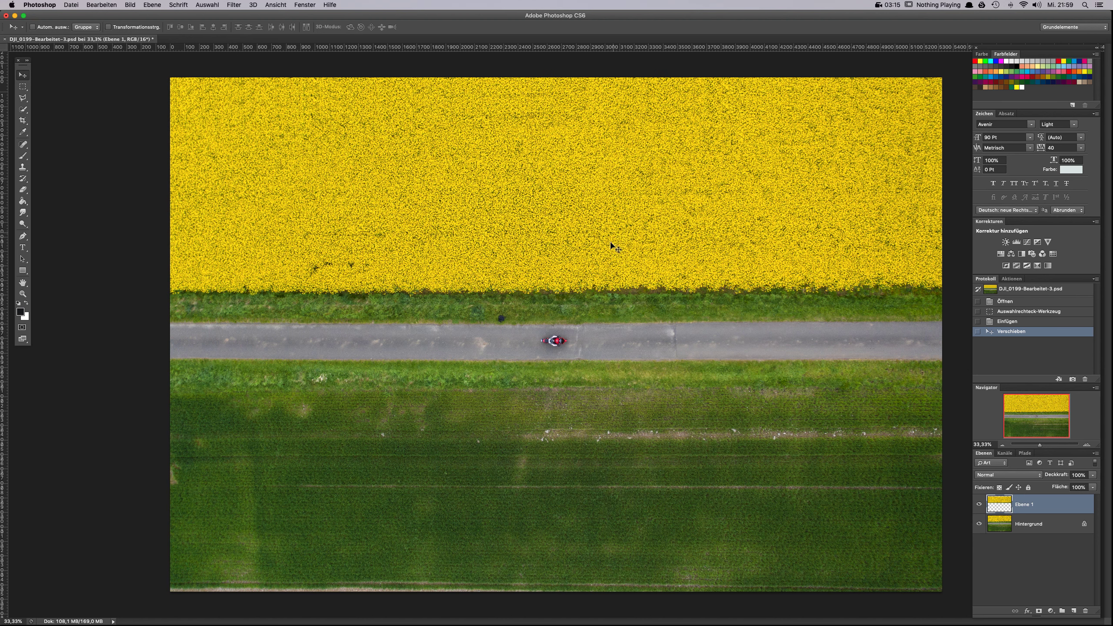
{"action": "left_click_drag", "start_coordinate": [599, 239], "coordinate": [600, 254]}
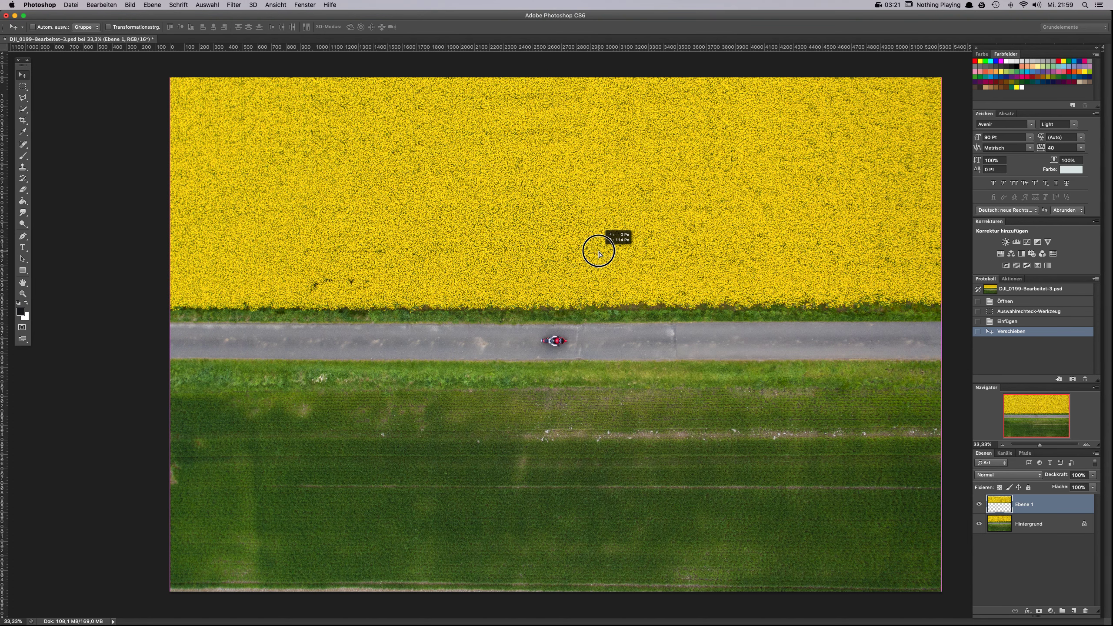
{"action": "left_click_drag", "start_coordinate": [600, 254], "coordinate": [600, 255]}
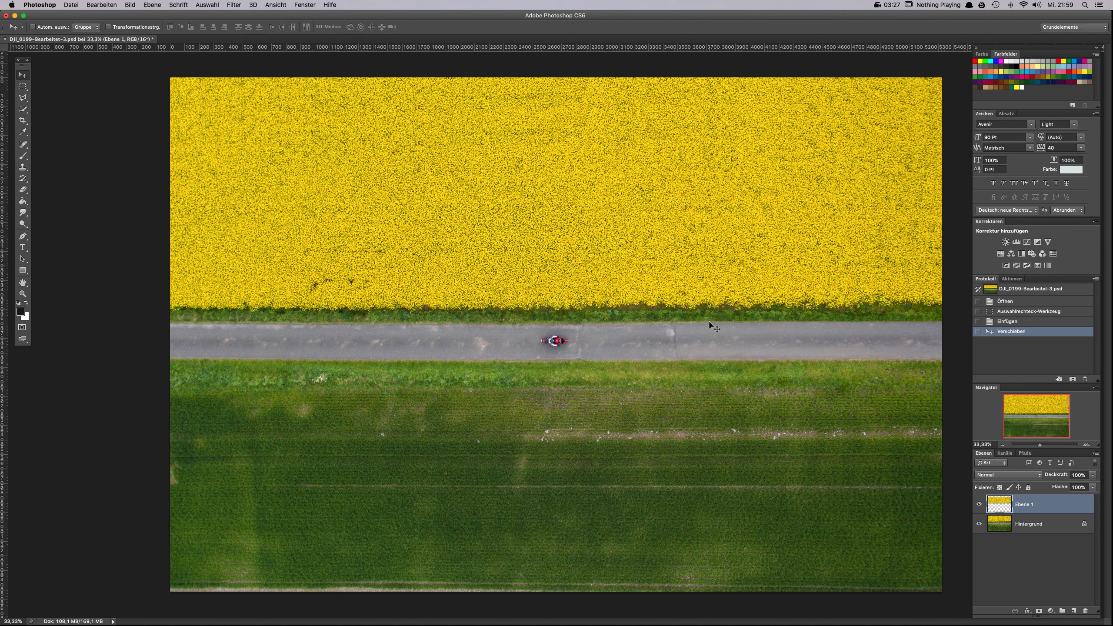
- Inspect the moved field layer's straight lower edge with the background hidden, and show the background again
{"action": "left_click", "coordinate": [979, 523]}
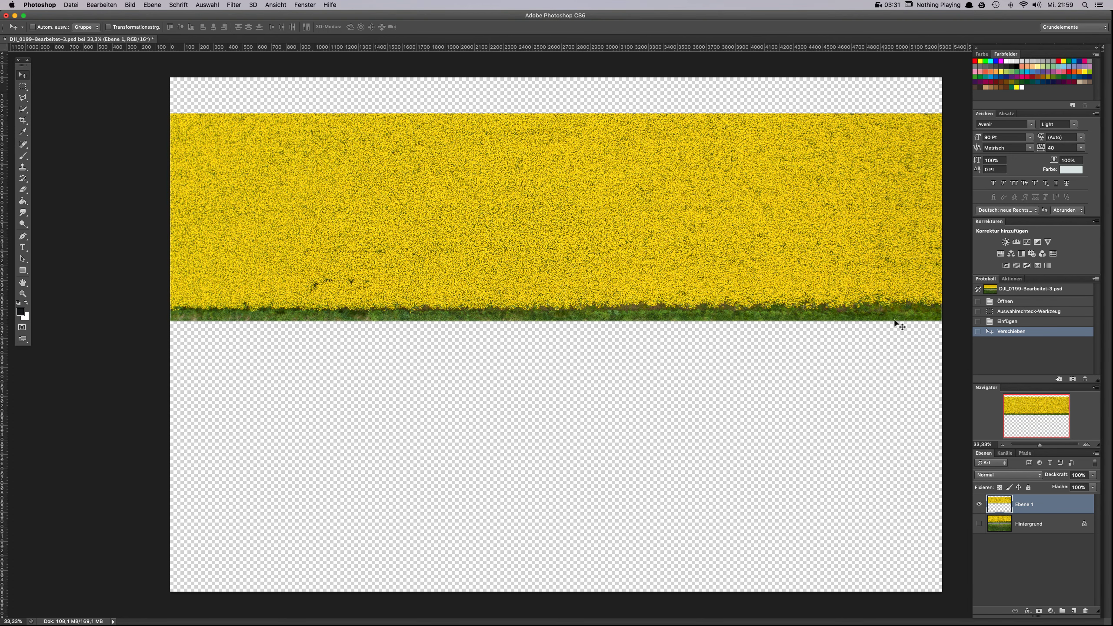
{"action": "left_click_drag", "start_coordinate": [708, 321], "coordinate": [748, 321]}
{"action": "key", "text": "super+z"}
{"action": "left_click", "coordinate": [979, 524]}
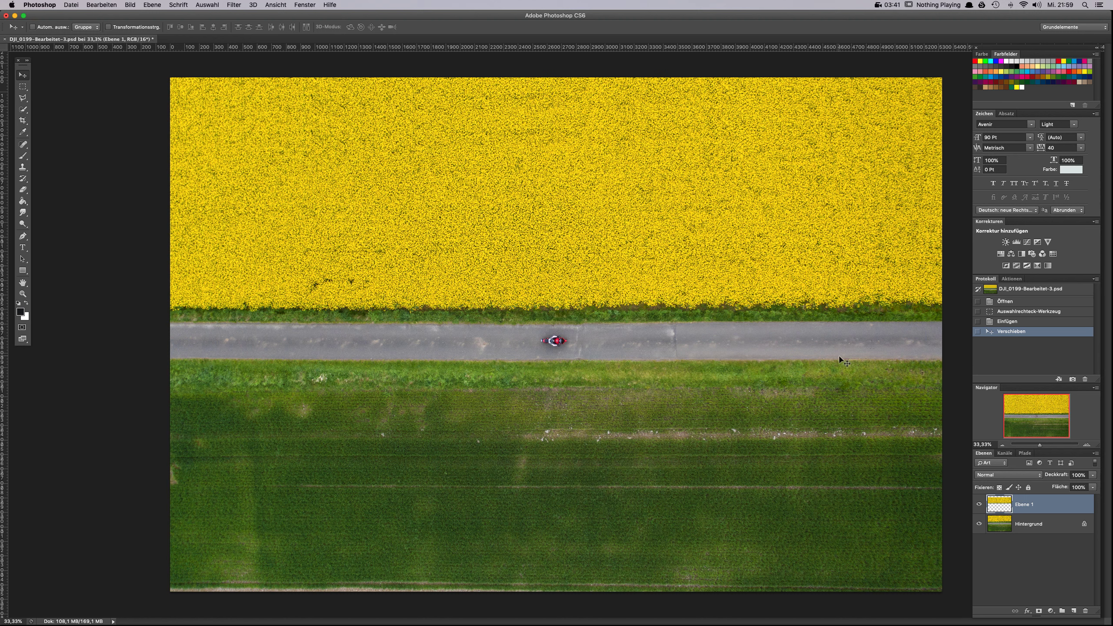
- Soften the copied field's lower edge along the whole road using a 102 px Eraser with 0% hardness
{"action": "key", "text": "e"}
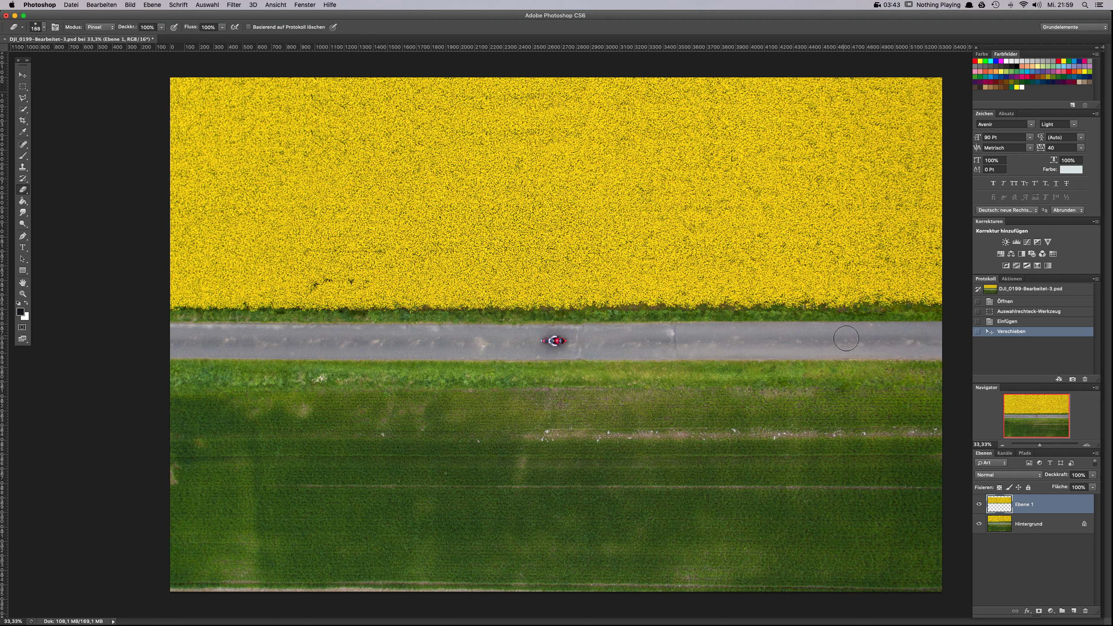
{"action": "right_click", "coordinate": [846, 336]}
{"action": "left_click_drag", "start_coordinate": [910, 356], "coordinate": [898, 356]}
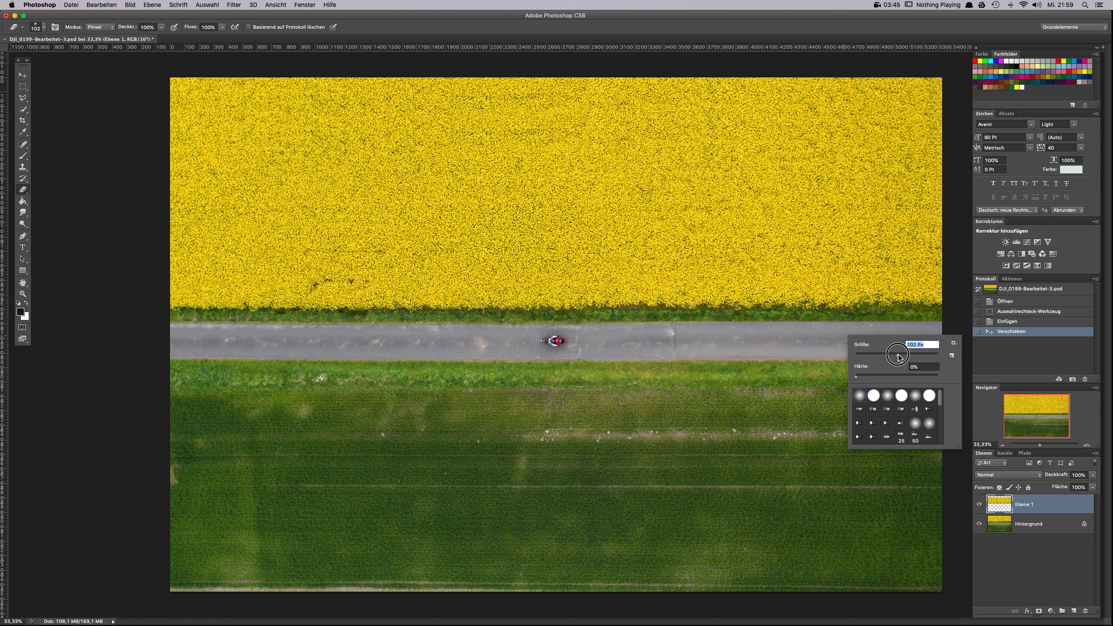
{"action": "left_click", "coordinate": [861, 370]}
{"action": "left_click", "coordinate": [923, 329]}
{"action": "left_click_drag", "start_coordinate": [925, 319], "coordinate": [922, 325]}
{"action": "left_click", "coordinate": [852, 324]}
{"action": "left_click", "coordinate": [811, 327]}
{"action": "left_click", "coordinate": [718, 325]}
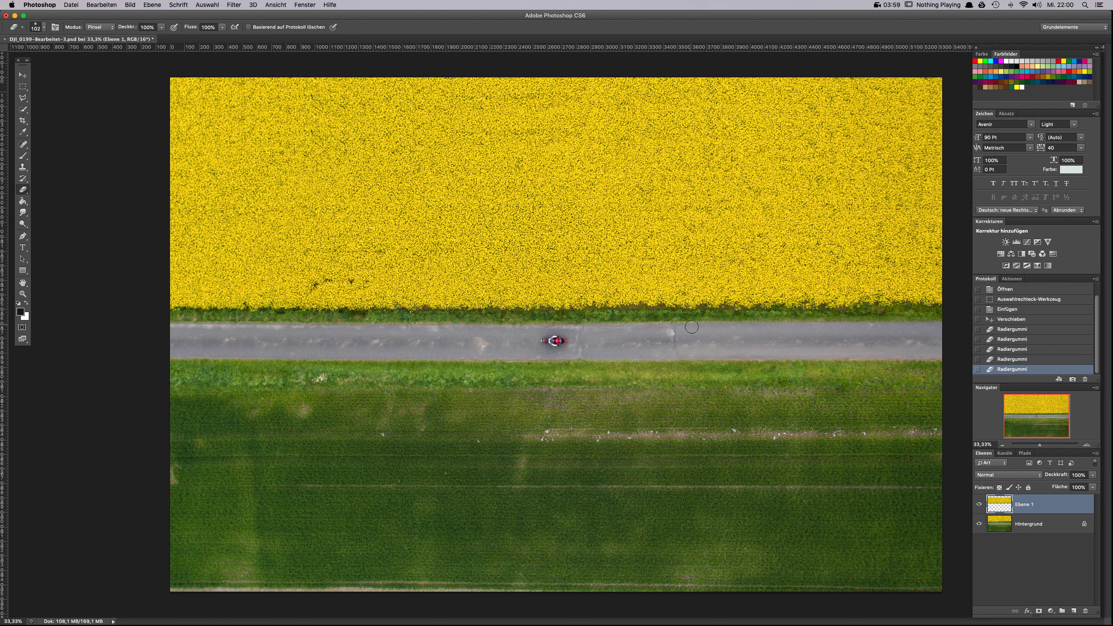
{"action": "left_click", "coordinate": [635, 323]}
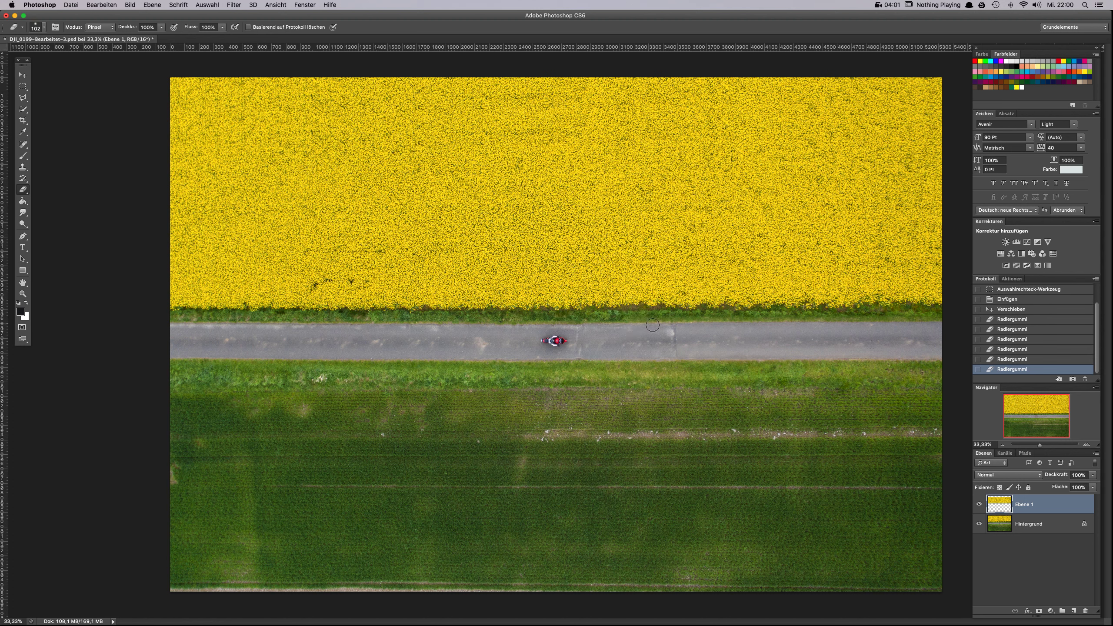
{"action": "left_click", "coordinate": [590, 326]}
{"action": "left_click", "coordinate": [551, 328]}
{"action": "left_click_drag", "start_coordinate": [548, 327], "coordinate": [229, 327]}
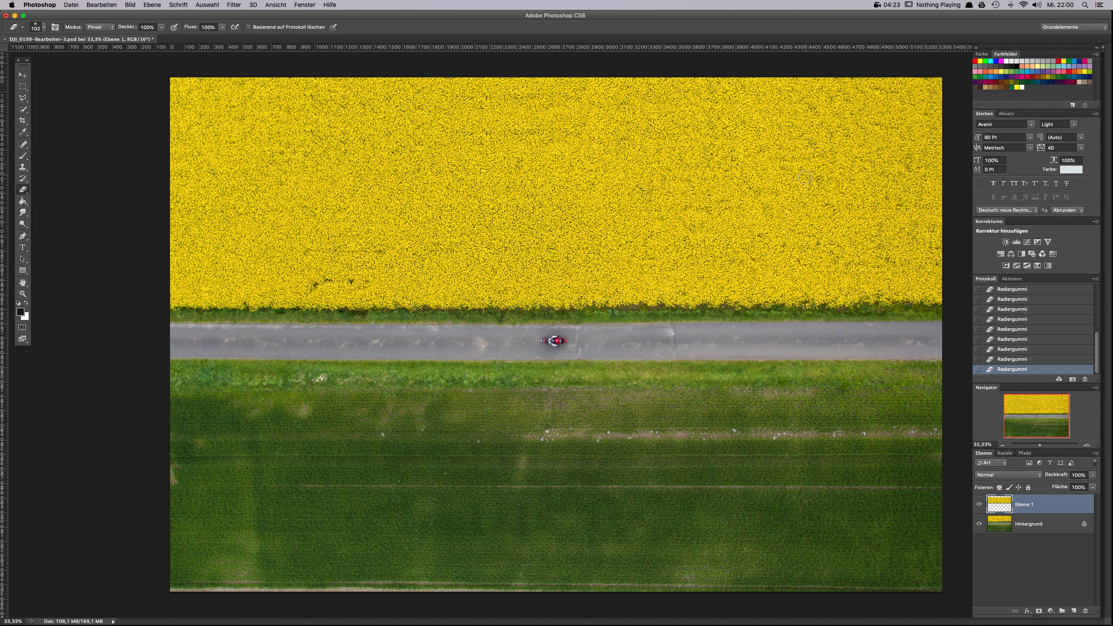
- Check the erased edge with the background hidden, and compare the image with and without the copied field layer
{"action": "left_click", "coordinate": [979, 523]}
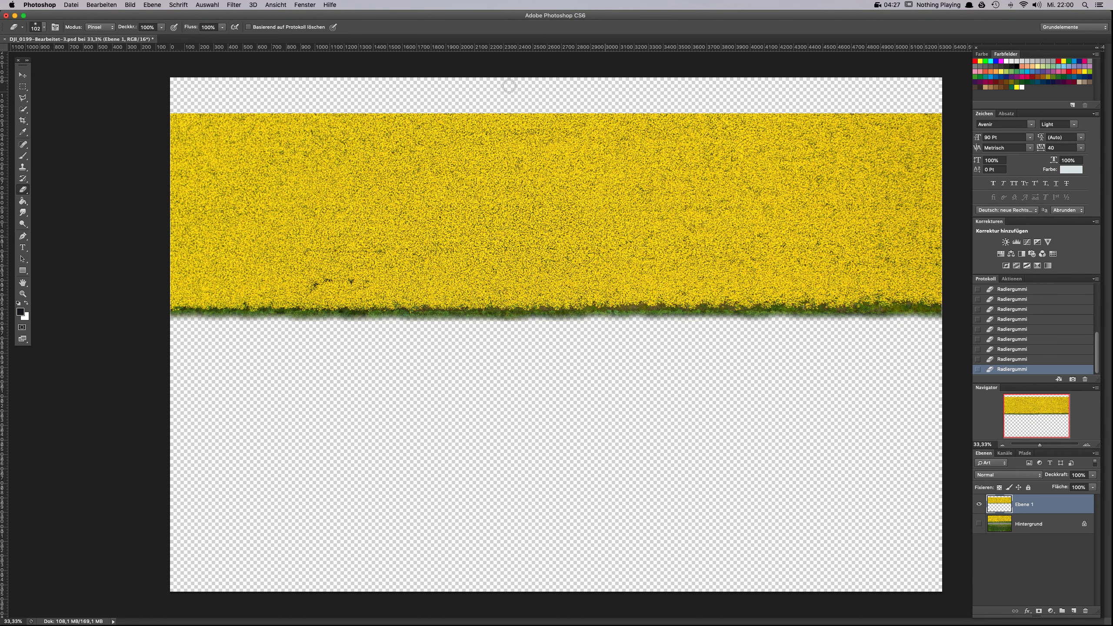
{"action": "left_click", "coordinate": [979, 524]}
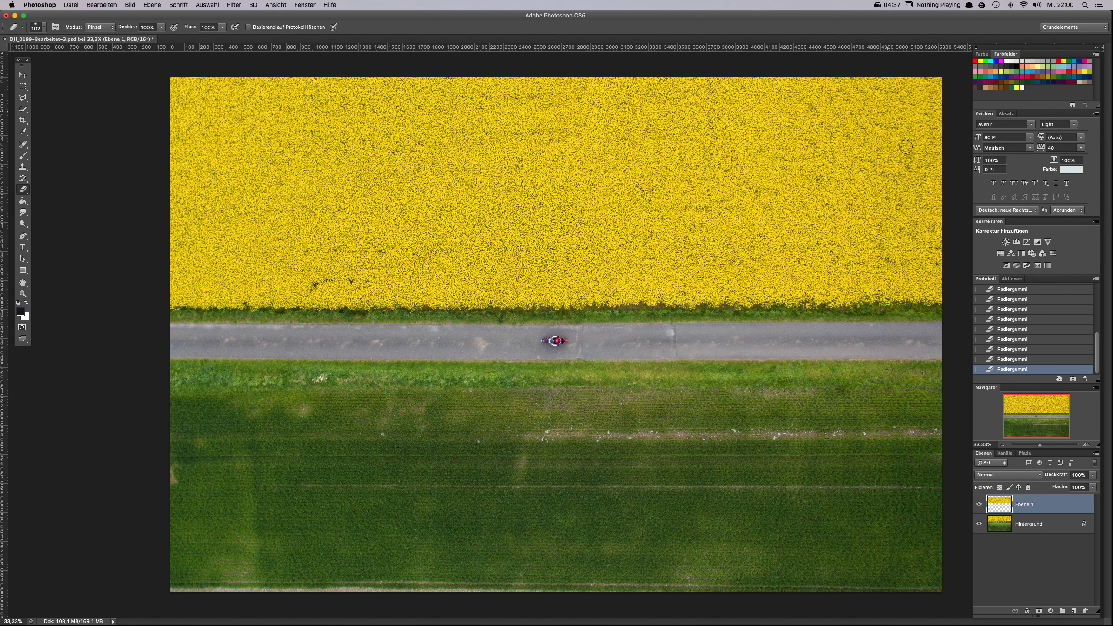
{"action": "left_click", "coordinate": [979, 505]}
{"action": "left_click", "coordinate": [979, 505]}
{"action": "left_click", "coordinate": [979, 505]}
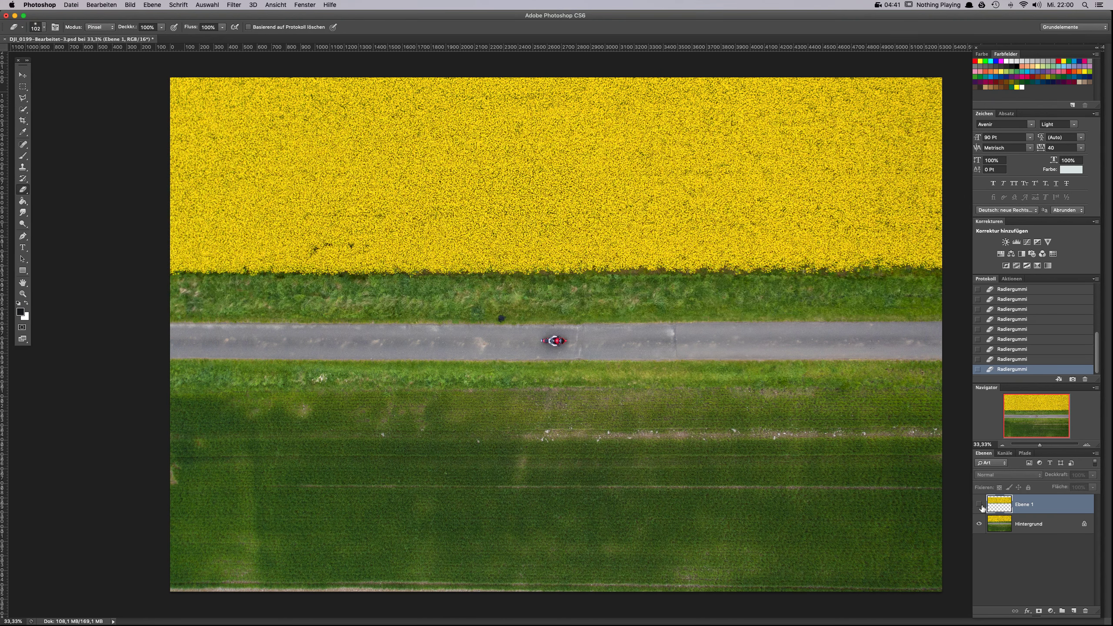
{"action": "left_click", "coordinate": [979, 505]}
{"action": "left_click", "coordinate": [979, 504]}
{"action": "left_click", "coordinate": [980, 505]}
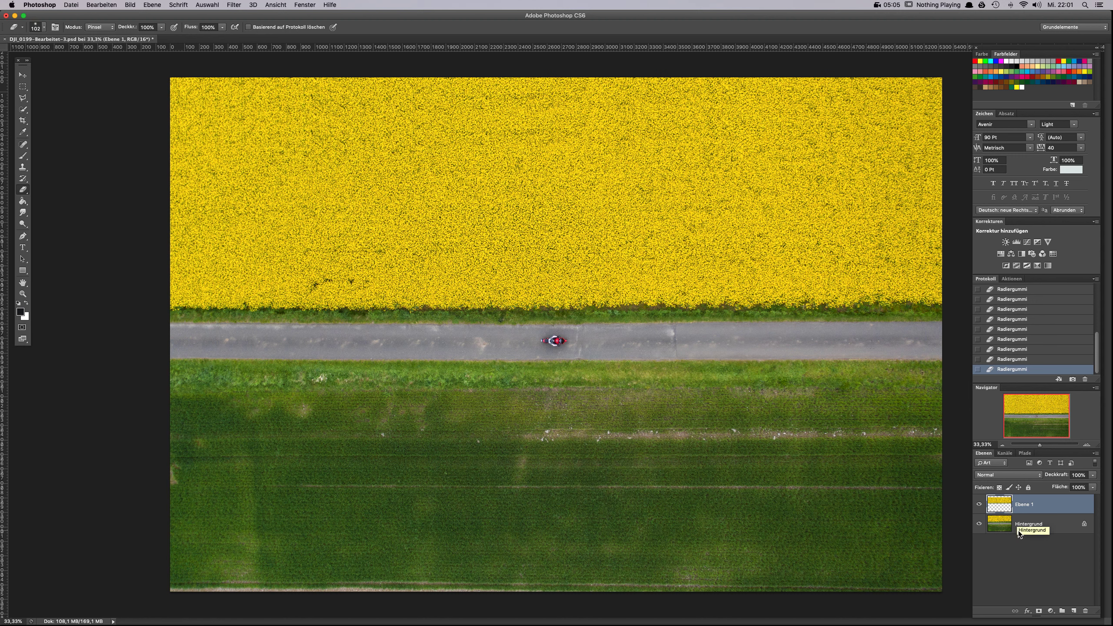
- Merge the field layer into the background and copy the image area from the upper edge to inside the road onto a new layer
{"action": "key", "text": "super+e"}
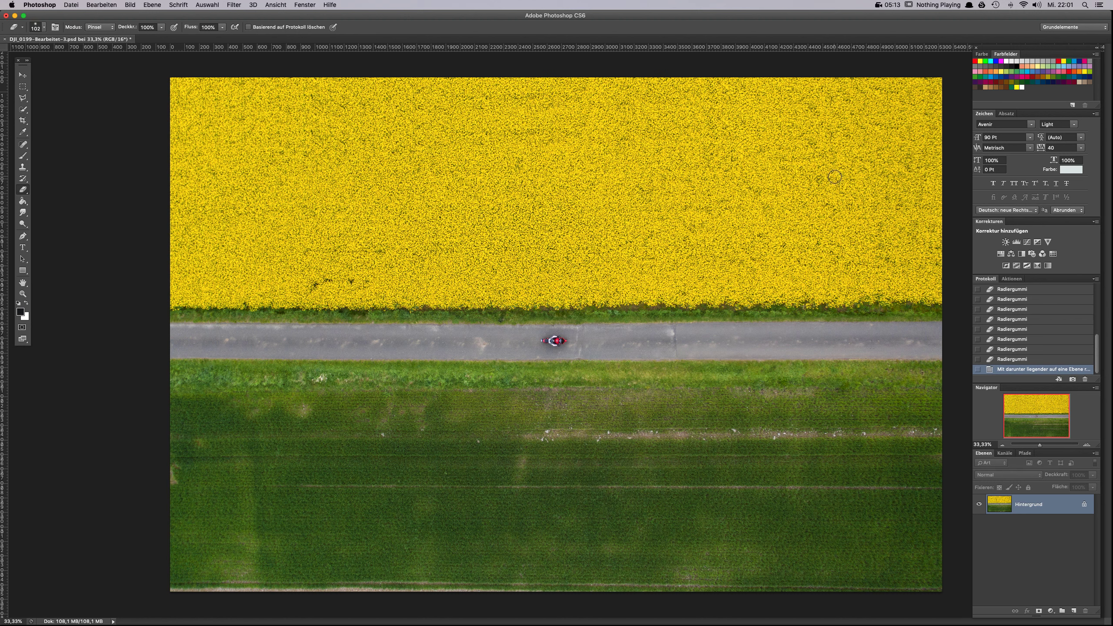
{"action": "left_click", "coordinate": [26, 86]}
{"action": "left_click_drag", "start_coordinate": [143, 66], "coordinate": [981, 334]}
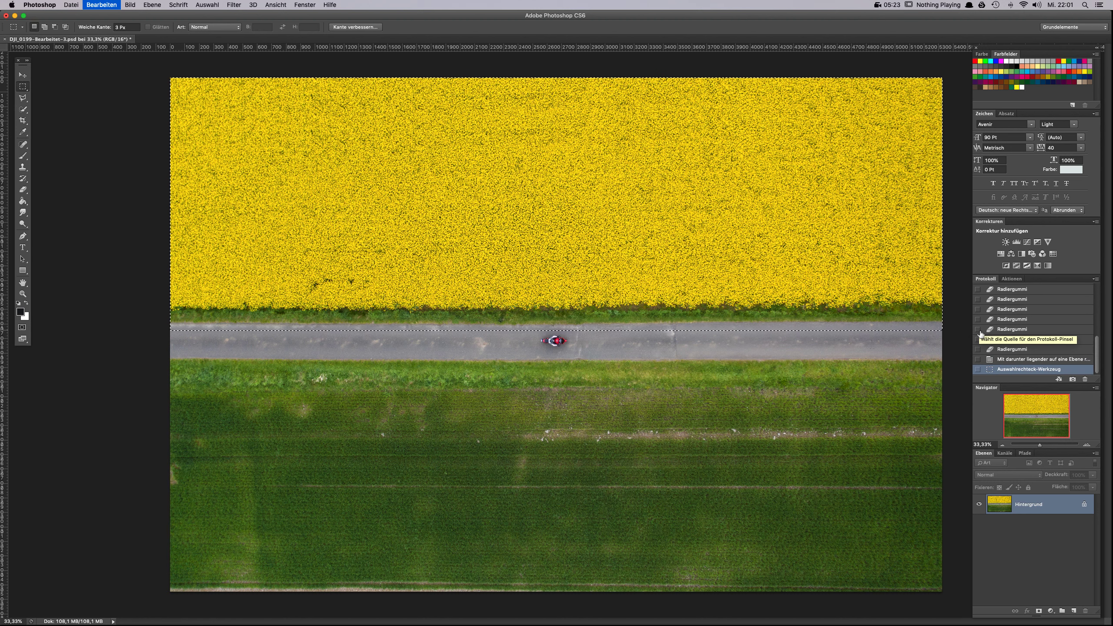
{"action": "key", "text": "super+c"}
{"action": "key", "text": "super+v"}
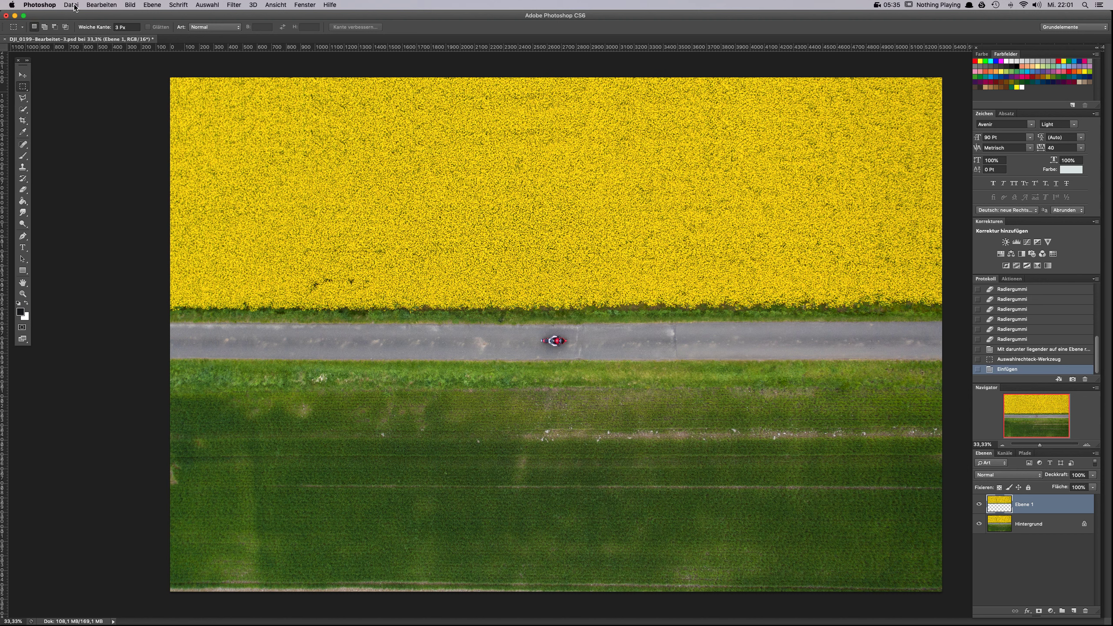
- Rotate the new layer by 180° and move it down over the green field so it meets the road
{"action": "left_click", "coordinate": [105, 5]}
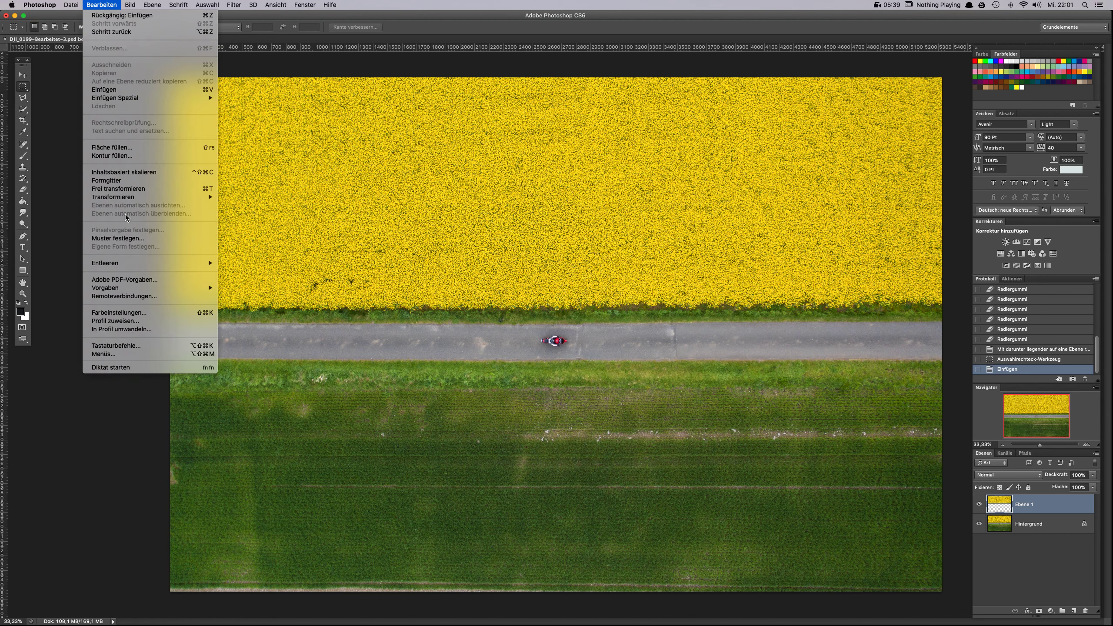
{"action": "mouse_move", "coordinate": [127, 199]}
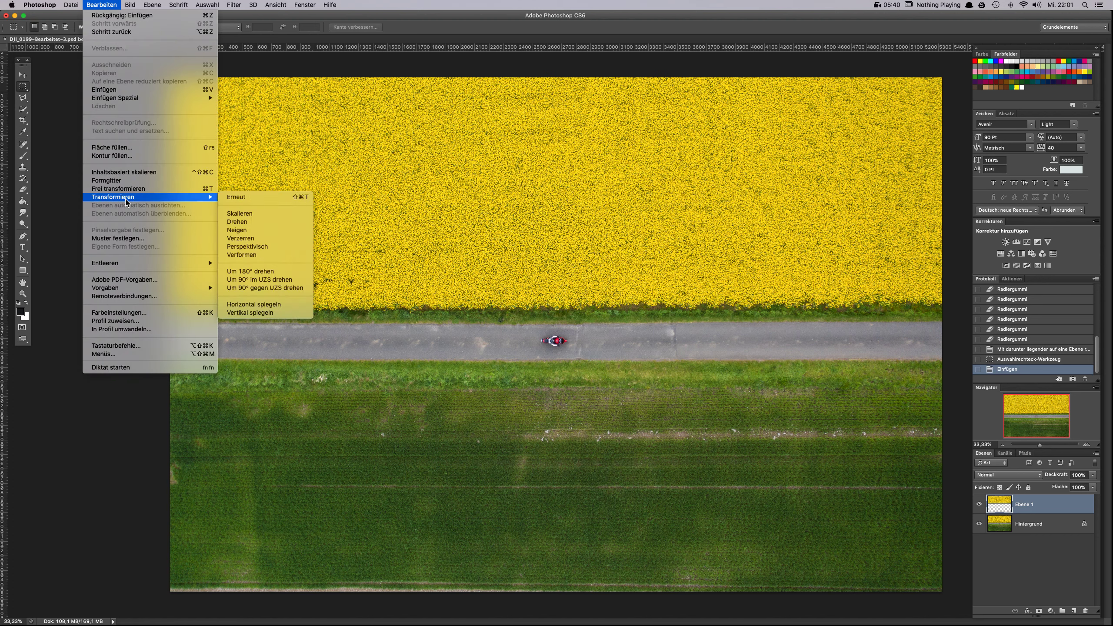
{"action": "left_click", "coordinate": [244, 274]}
{"action": "key", "text": "v"}
{"action": "left_click_drag", "start_coordinate": [556, 175], "coordinate": [556, 444]}
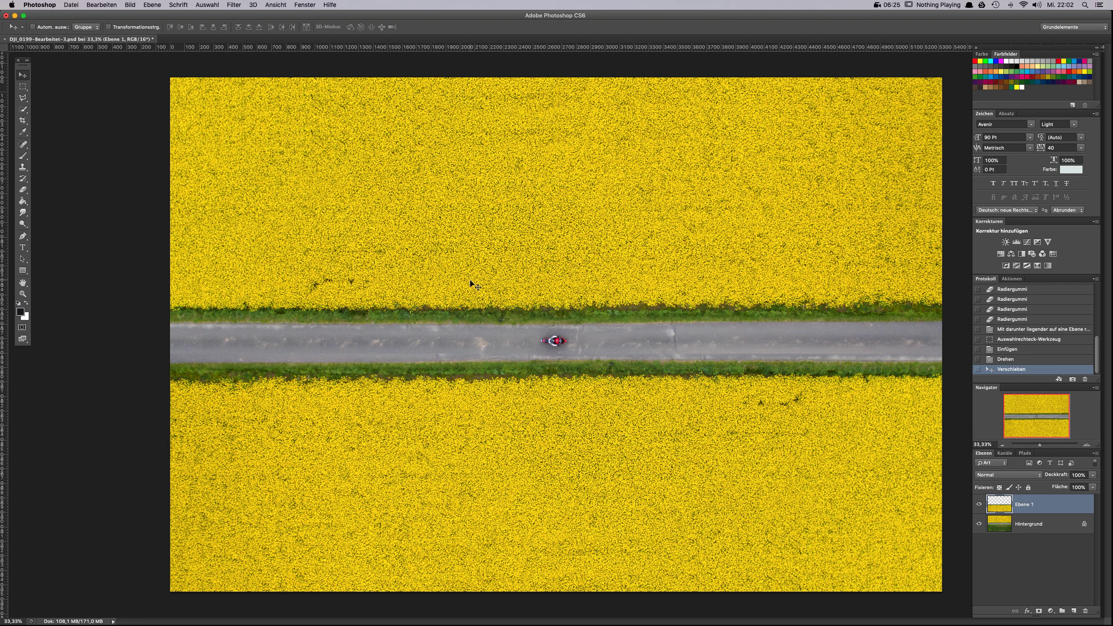
- Compare the image with and without the rotated field layer by toggling that layer's visibility
{"action": "left_click", "coordinate": [980, 505]}
{"action": "left_click", "coordinate": [980, 505]}
{"action": "left_click", "coordinate": [978, 504]}
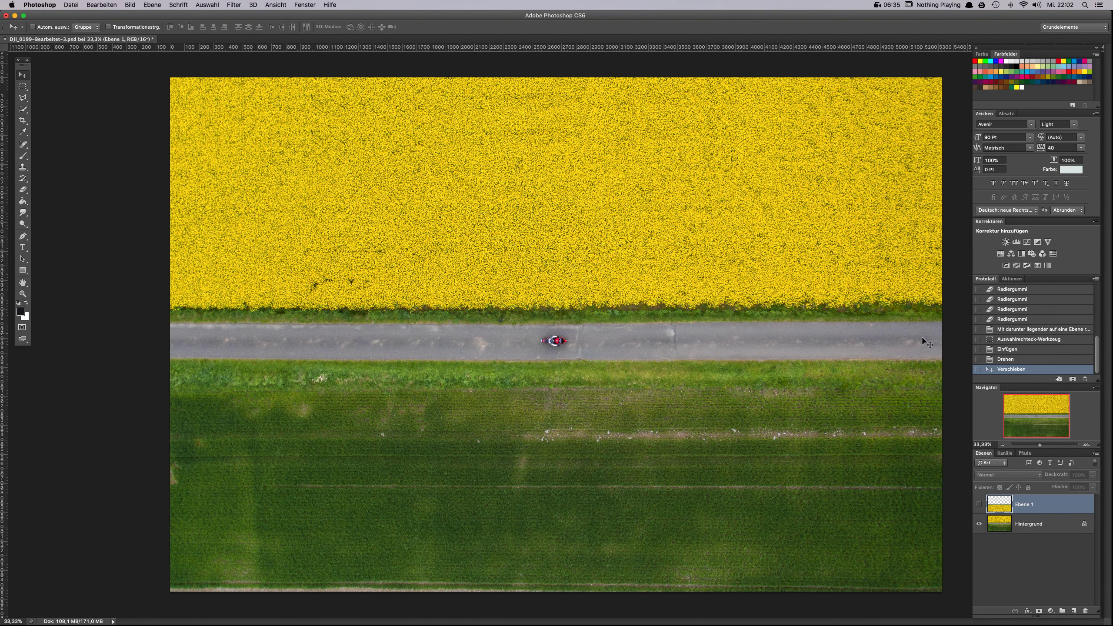
{"action": "left_click", "coordinate": [979, 504]}
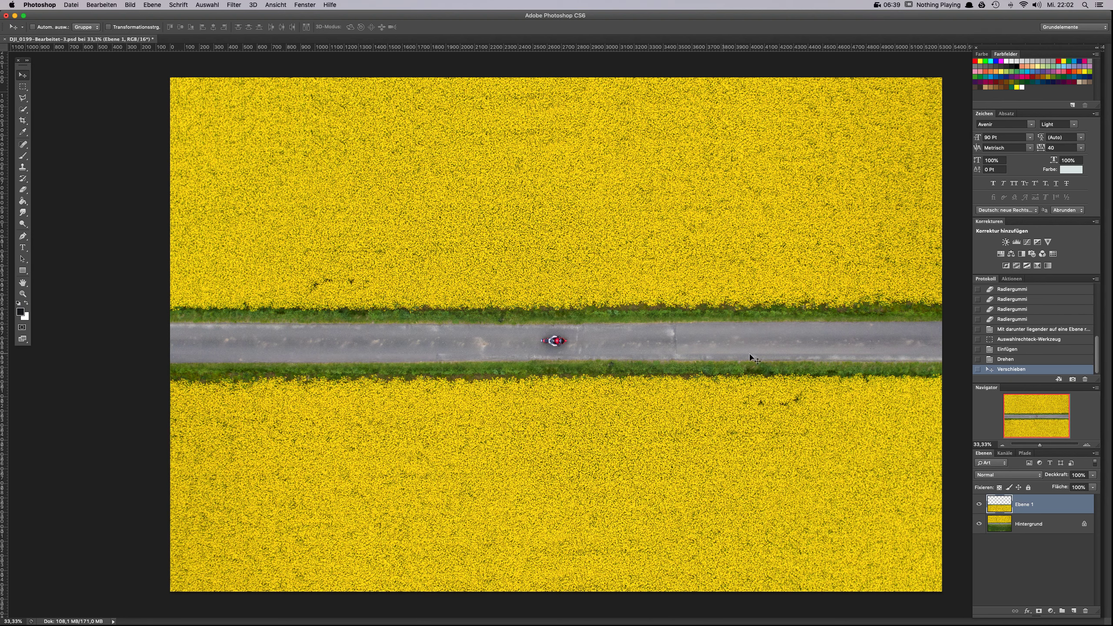
- Add a layer mask to the rotated field layer and prepare a soft 82 px black brush for painting on it
{"action": "key", "text": "e"}
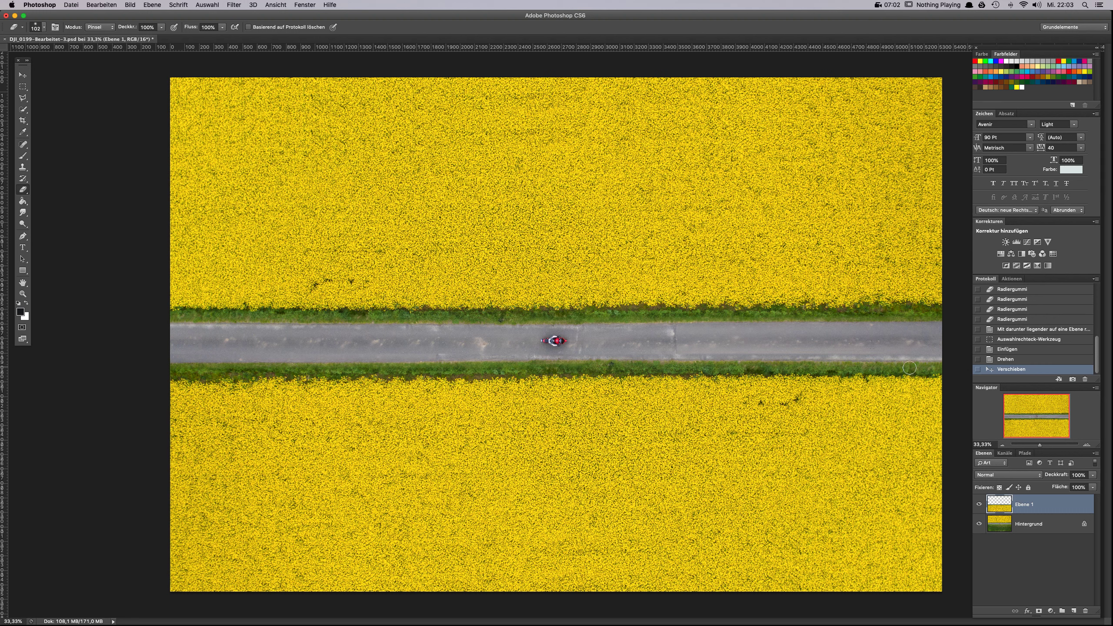
{"action": "left_click", "coordinate": [1039, 610]}
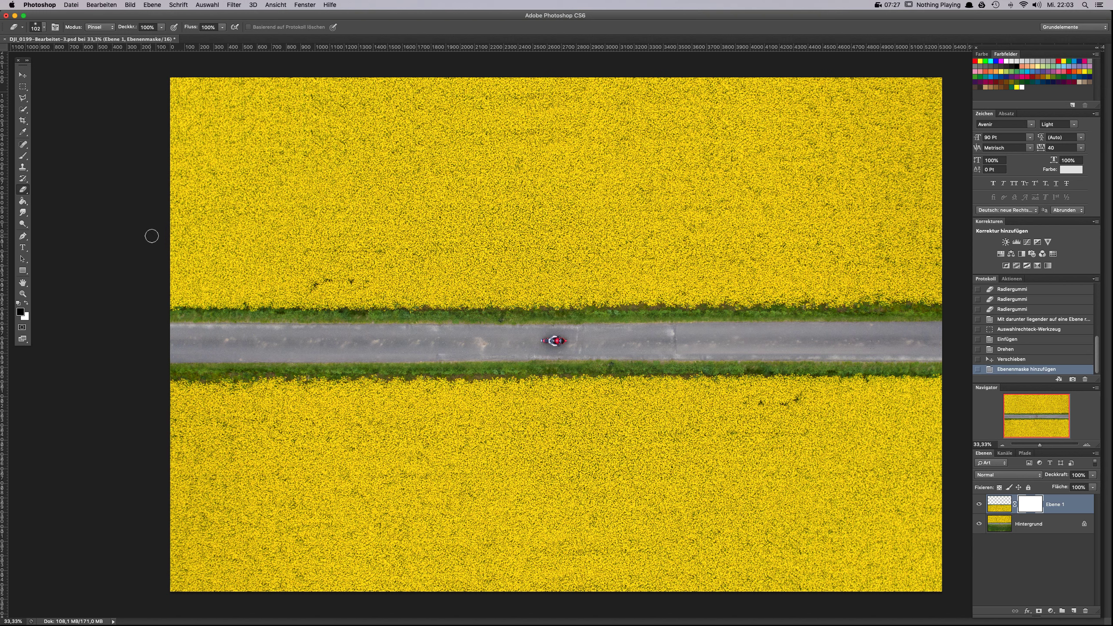
{"action": "key", "text": "b"}
{"action": "right_click", "coordinate": [450, 254]}
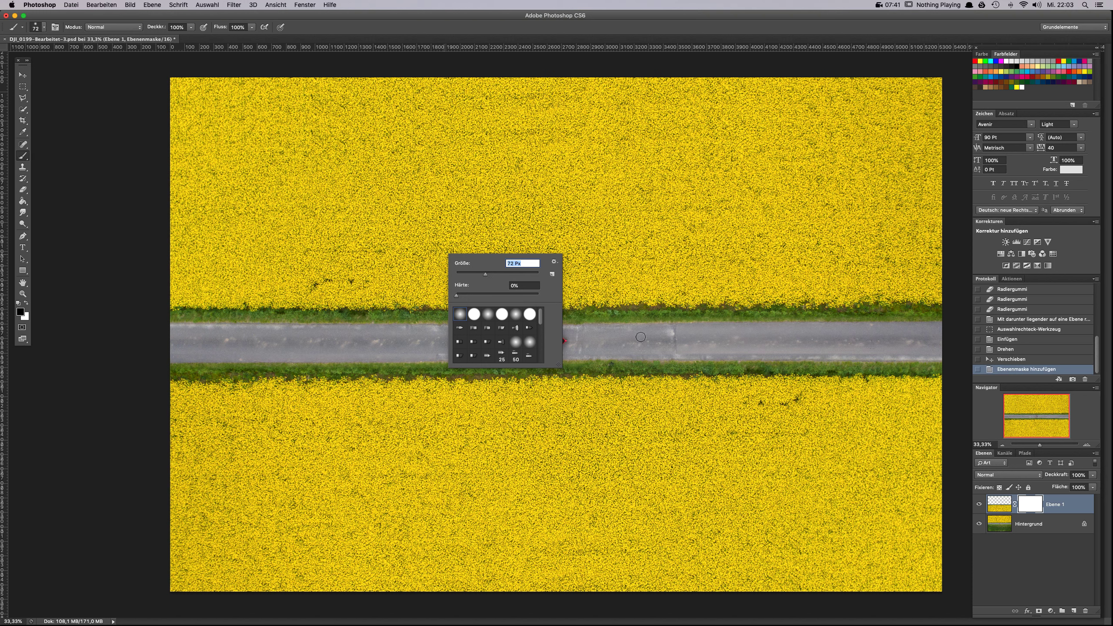
{"action": "left_click_drag", "start_coordinate": [487, 275], "coordinate": [491, 274]}
{"action": "left_click", "coordinate": [1028, 507]}
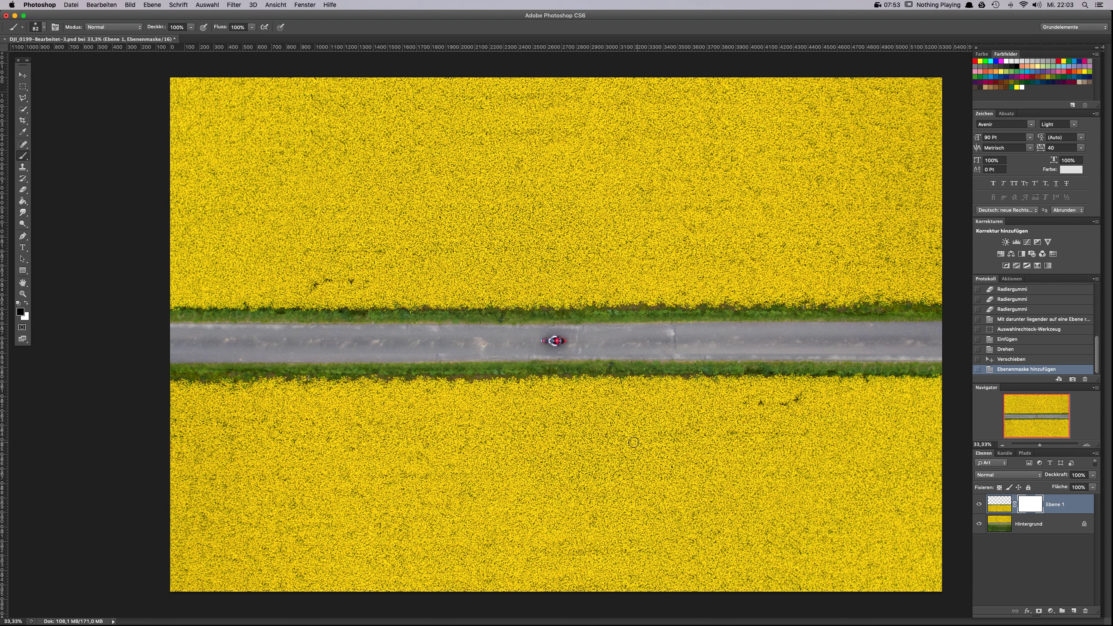
- Paint a short test stroke on the mask over the lower field, and erase the stroke to restore the field
{"action": "mouse_move", "coordinate": [634, 436]}
{"action": "left_mouse_down"}
{"action": "mouse_move", "coordinate": [613, 433]}
{"action": "mouse_move", "coordinate": [603, 446]}
{"action": "mouse_move", "coordinate": [604, 434]}
{"action": "mouse_move", "coordinate": [570, 439]}
{"action": "left_mouse_up"}
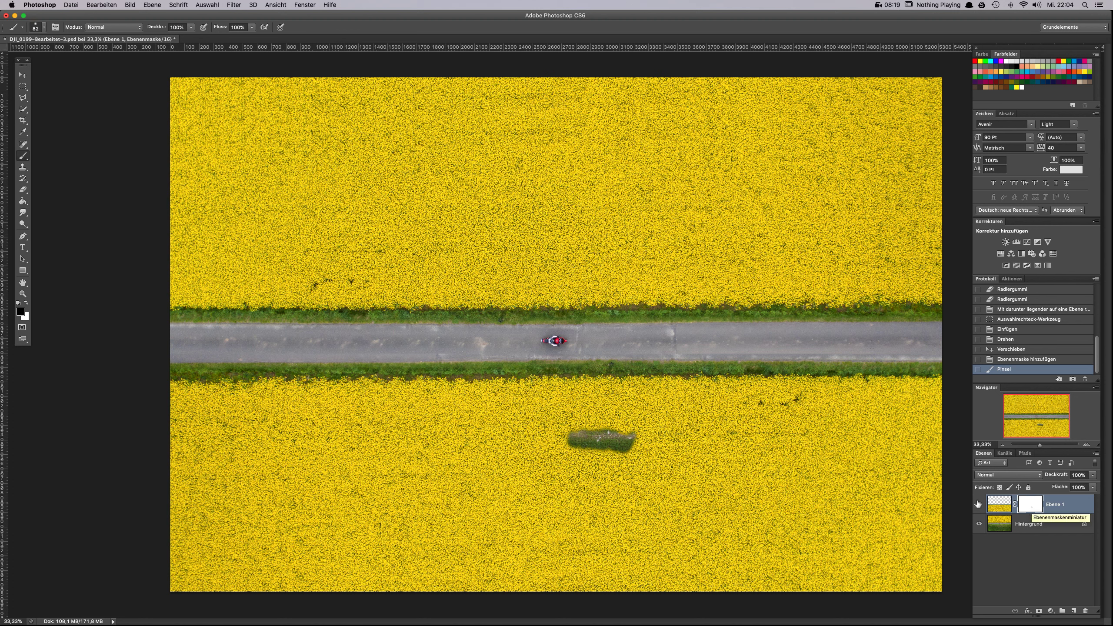
{"action": "key", "text": "e"}
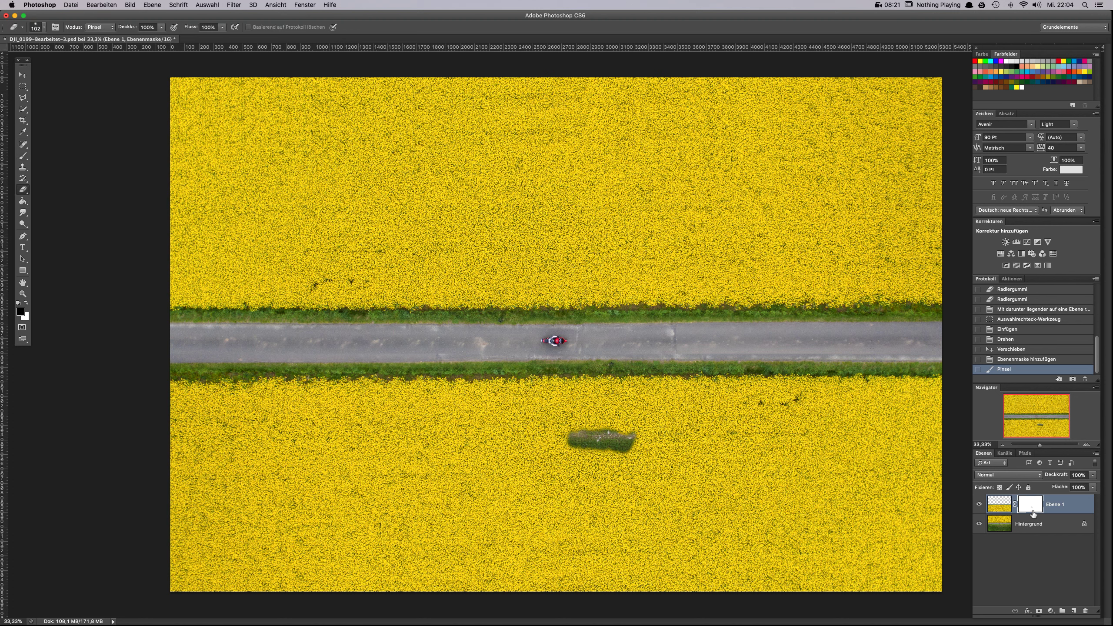
{"action": "mouse_move", "coordinate": [637, 451]}
{"action": "left_mouse_down"}
{"action": "mouse_move", "coordinate": [630, 415]}
{"action": "mouse_move", "coordinate": [623, 460]}
{"action": "mouse_move", "coordinate": [615, 430]}
{"action": "mouse_move", "coordinate": [608, 459]}
{"action": "mouse_move", "coordinate": [603, 434]}
{"action": "left_mouse_up"}
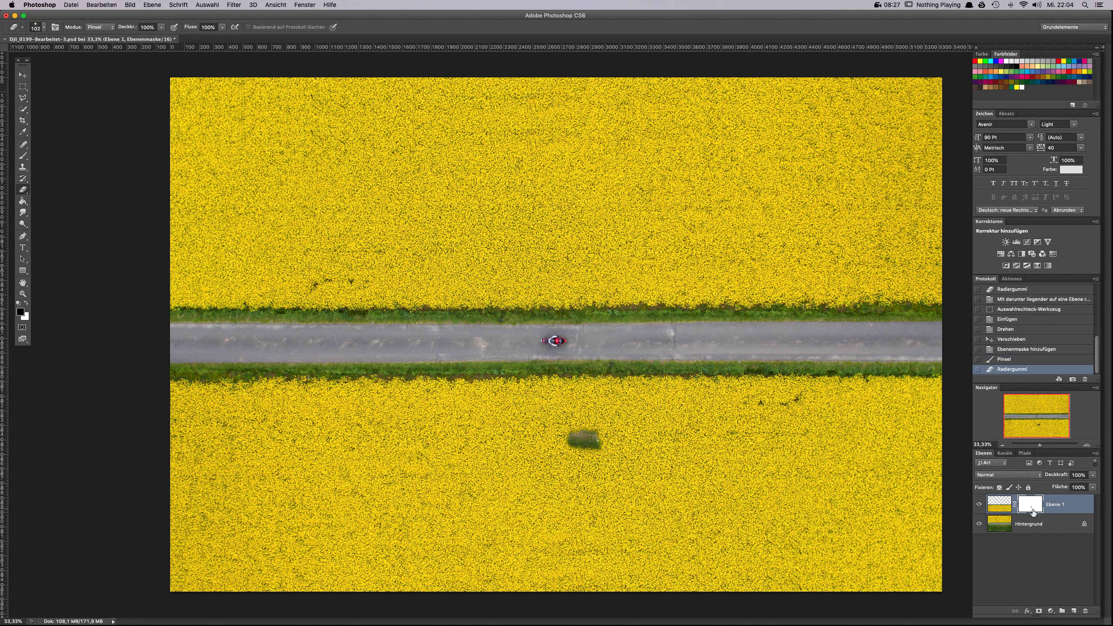
{"action": "mouse_move", "coordinate": [606, 458]}
{"action": "left_mouse_down"}
{"action": "mouse_move", "coordinate": [589, 430]}
{"action": "mouse_move", "coordinate": [585, 448]}
{"action": "mouse_move", "coordinate": [563, 431]}
{"action": "left_mouse_up"}
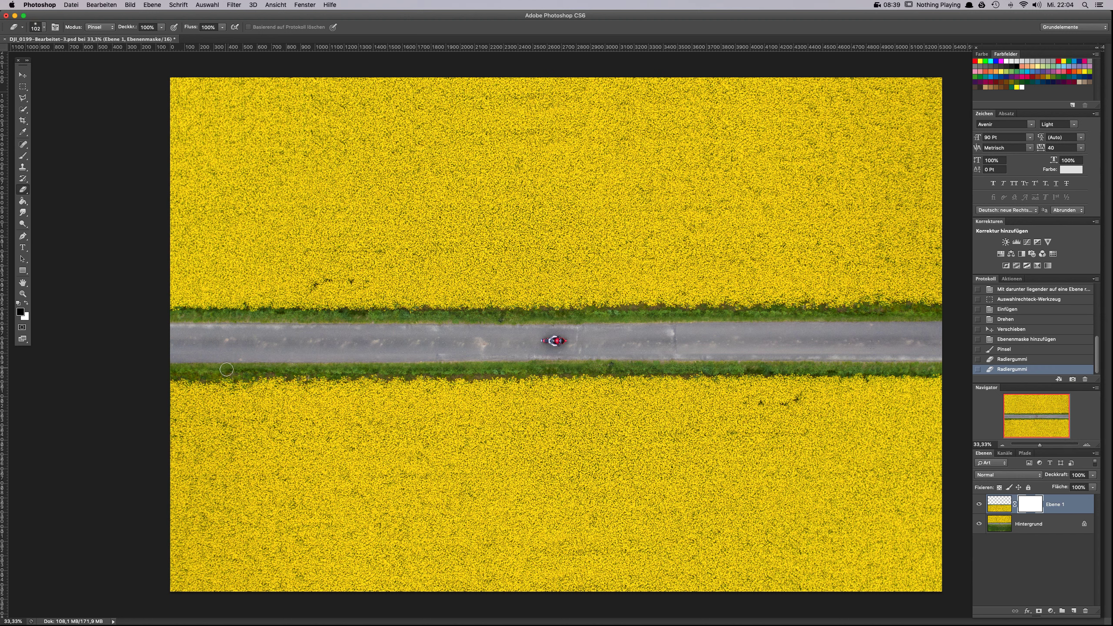
- Paint black on the layer mask along the lower part of the road to blend the seam across the full width
{"action": "key", "text": "b"}
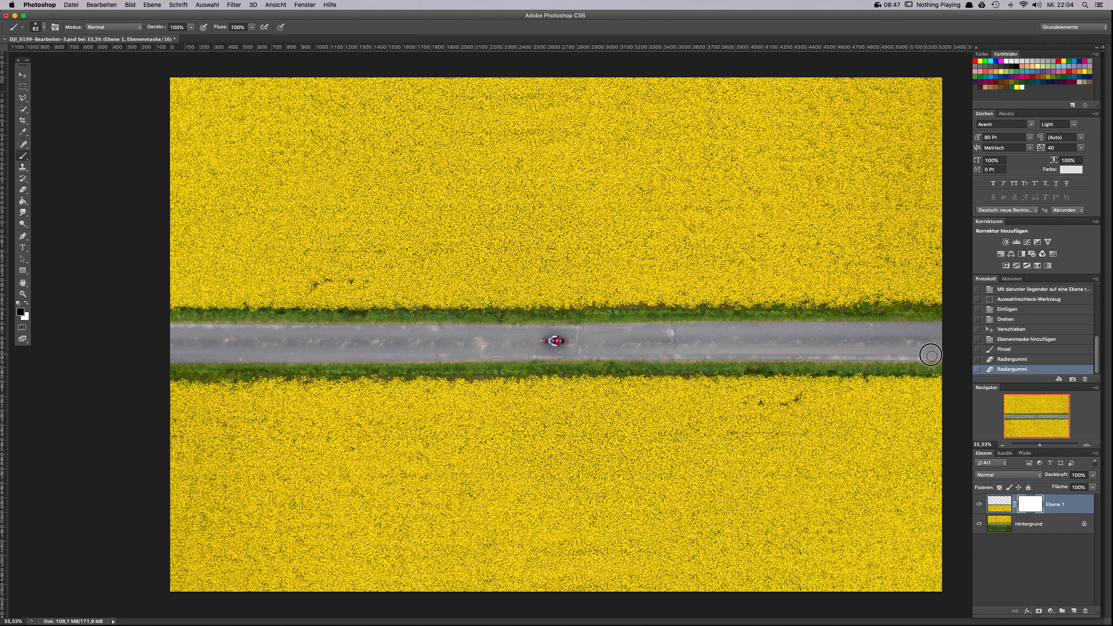
{"action": "left_click_drag", "start_coordinate": [880, 354], "coordinate": [866, 353]}
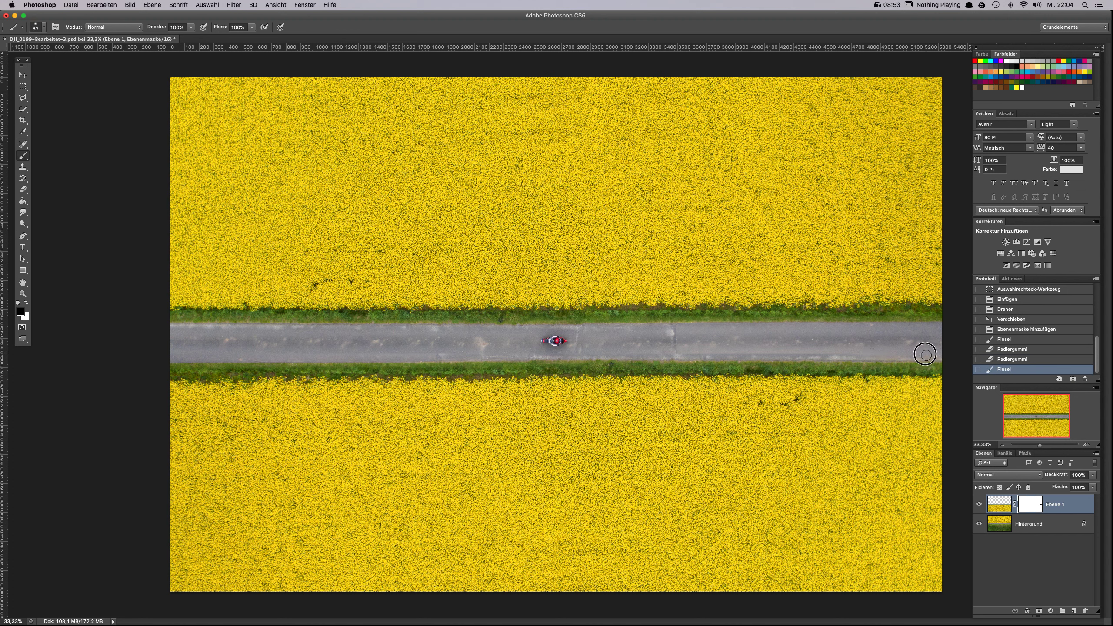
{"action": "left_click_drag", "start_coordinate": [788, 354], "coordinate": [625, 352]}
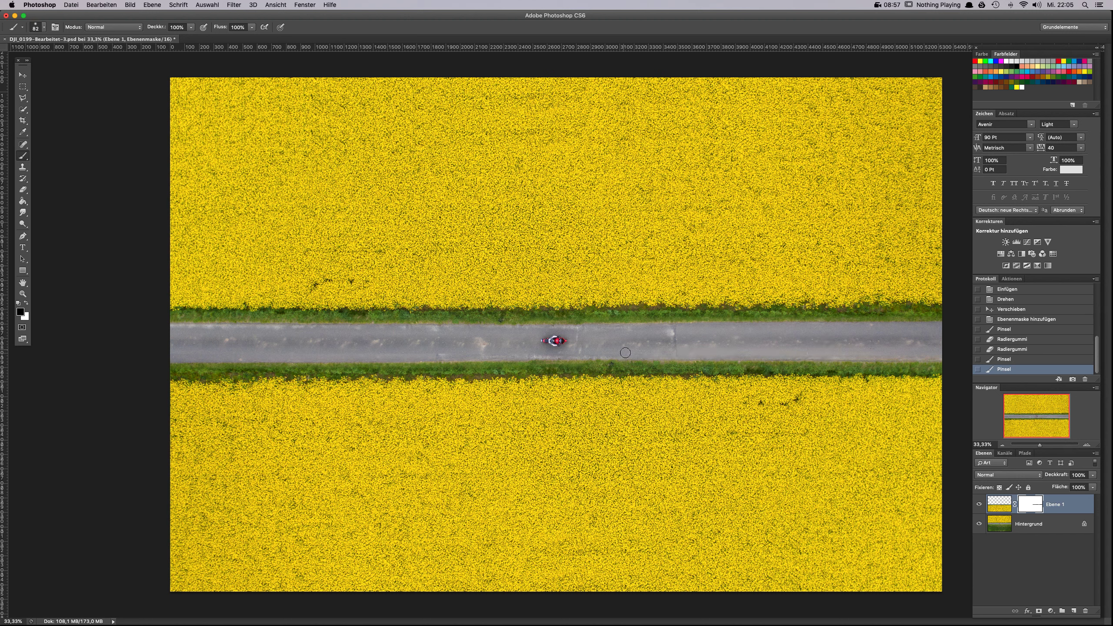
{"action": "left_click_drag", "start_coordinate": [488, 356], "coordinate": [349, 354]}
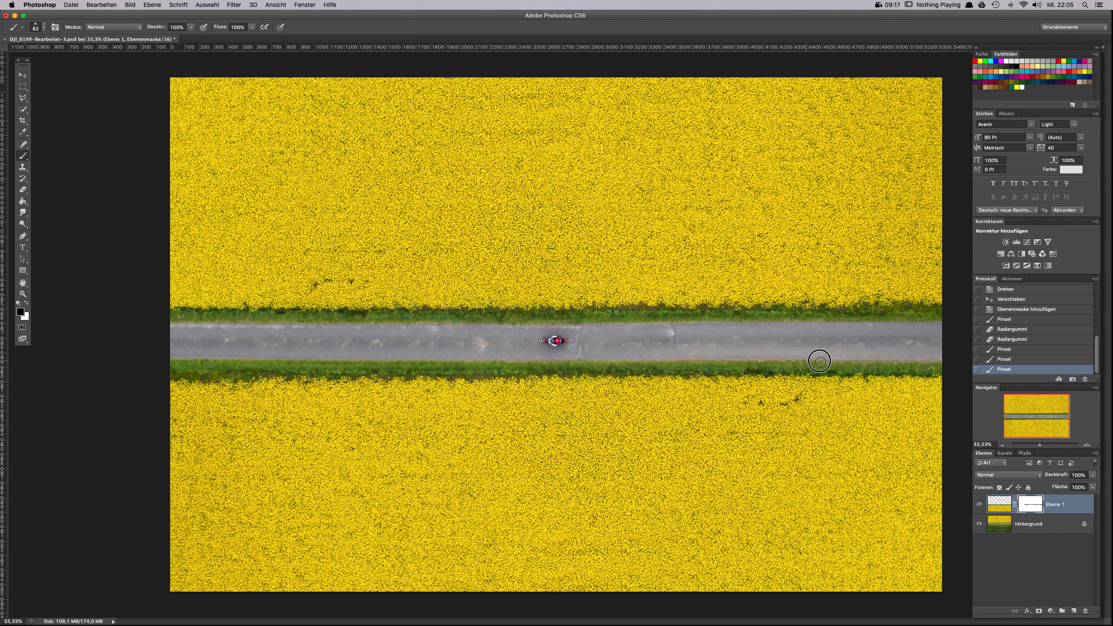
{"action": "left_click", "coordinate": [912, 361]}
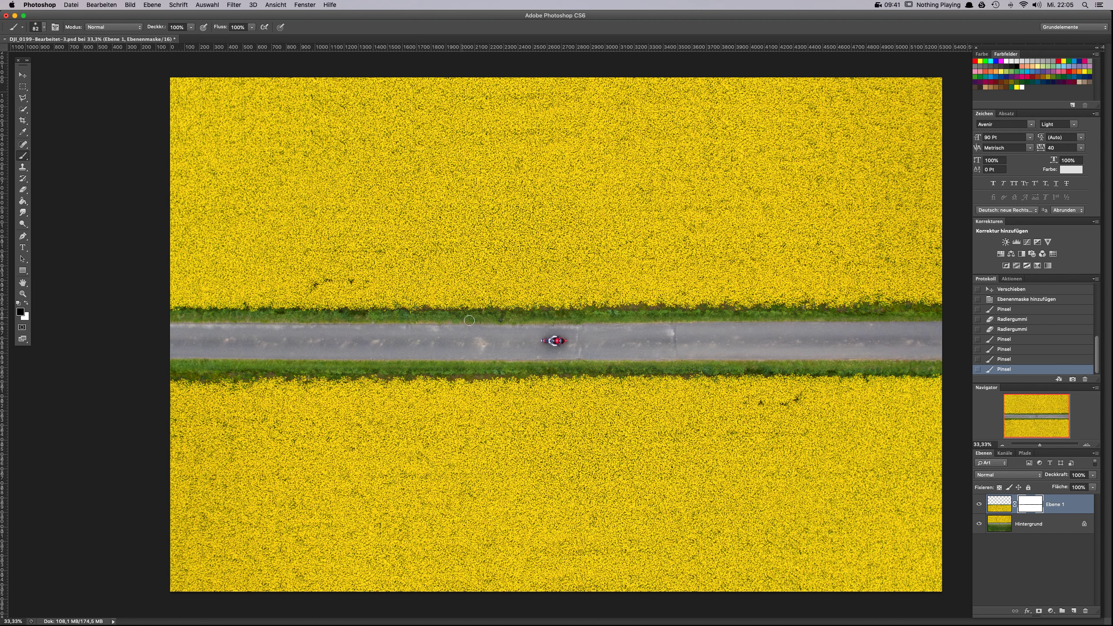
- Target the rotated field layer's image instead of its mask and nudge it slightly upward with the Move tool
{"action": "left_click", "coordinate": [1000, 505]}
{"action": "left_click", "coordinate": [22, 77]}
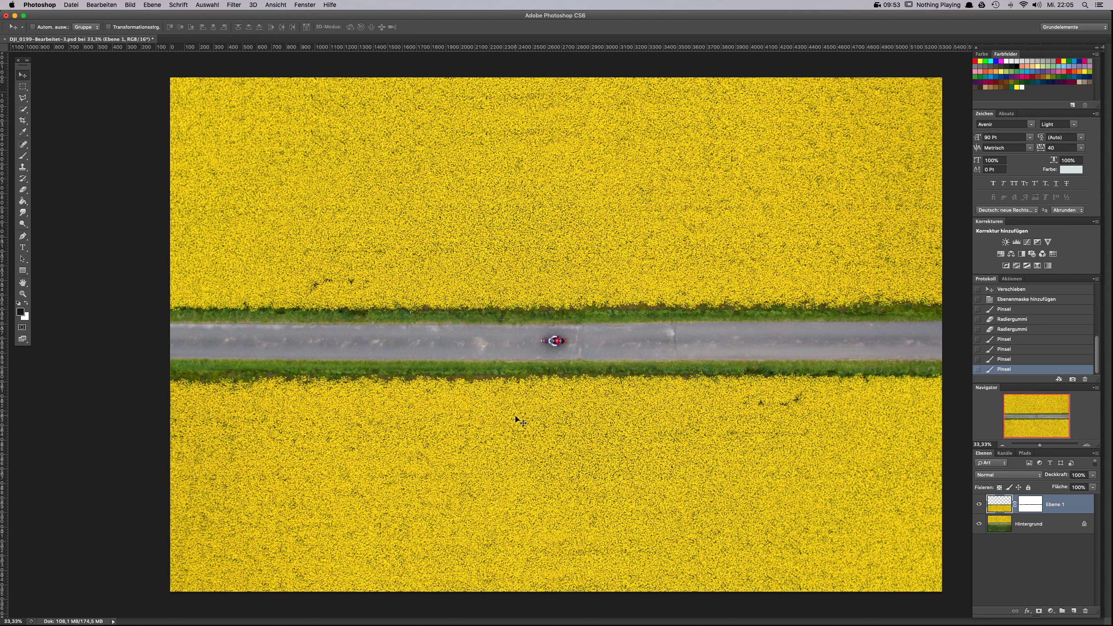
{"action": "key", "text": "Up"}
{"action": "key", "text": "Up"}
{"action": "key", "text": "Up"}
{"action": "key", "text": "Up"}
{"action": "key", "text": "Up"}
{"action": "key", "text": "Up"}
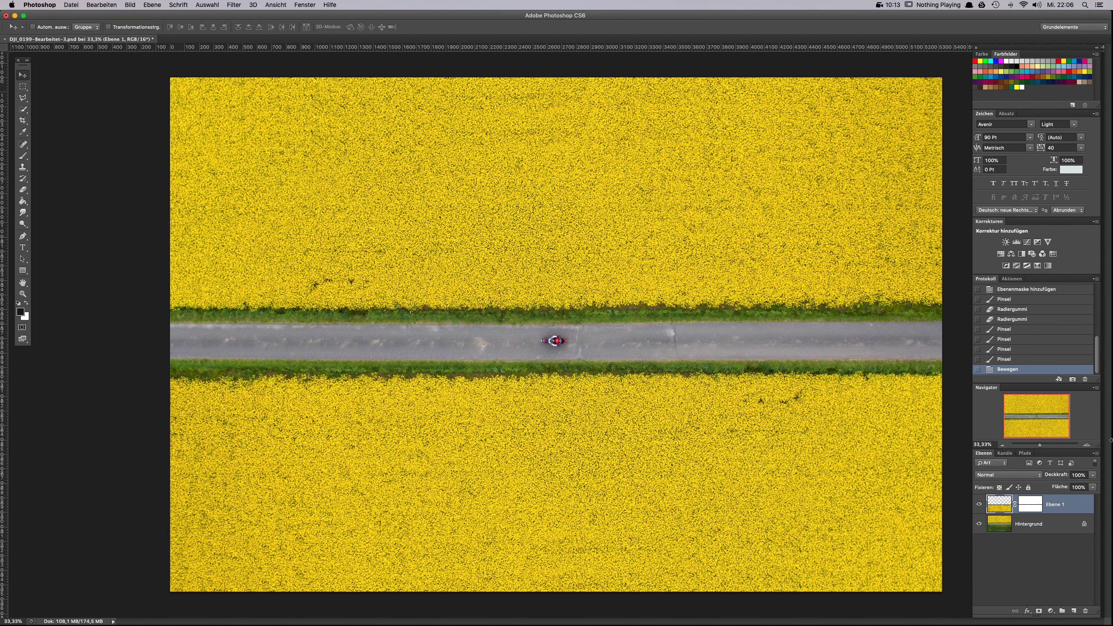
- Paint black on the layer mask again along the road's lower edge to clean up the shifted seam
{"action": "left_click", "coordinate": [1028, 508]}
{"action": "key", "text": "b"}
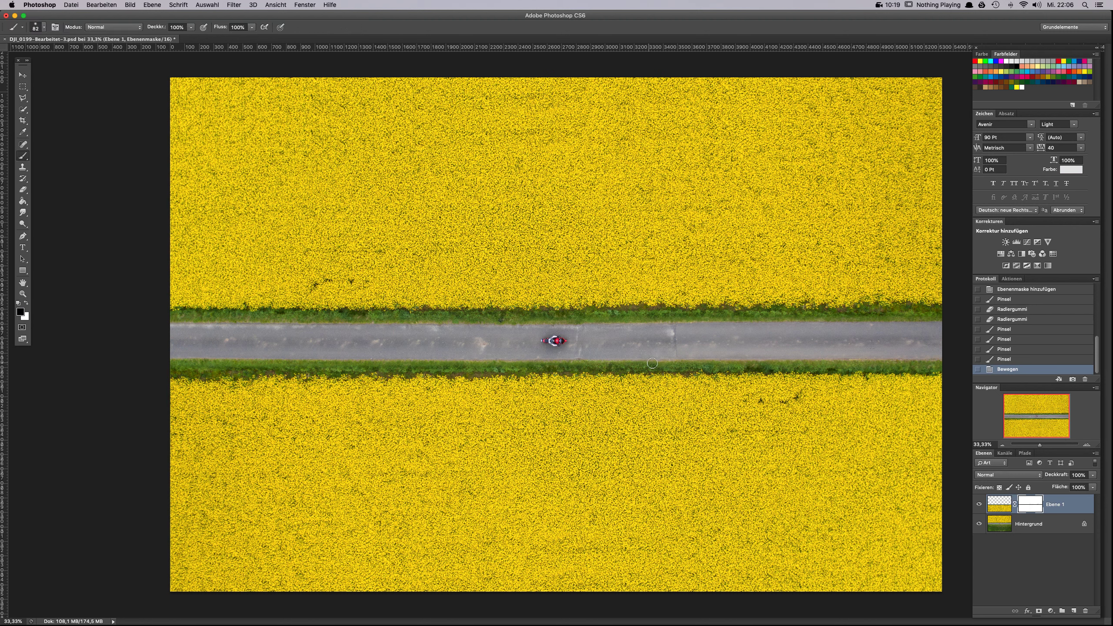
{"action": "left_click_drag", "start_coordinate": [677, 361], "coordinate": [325, 357]}
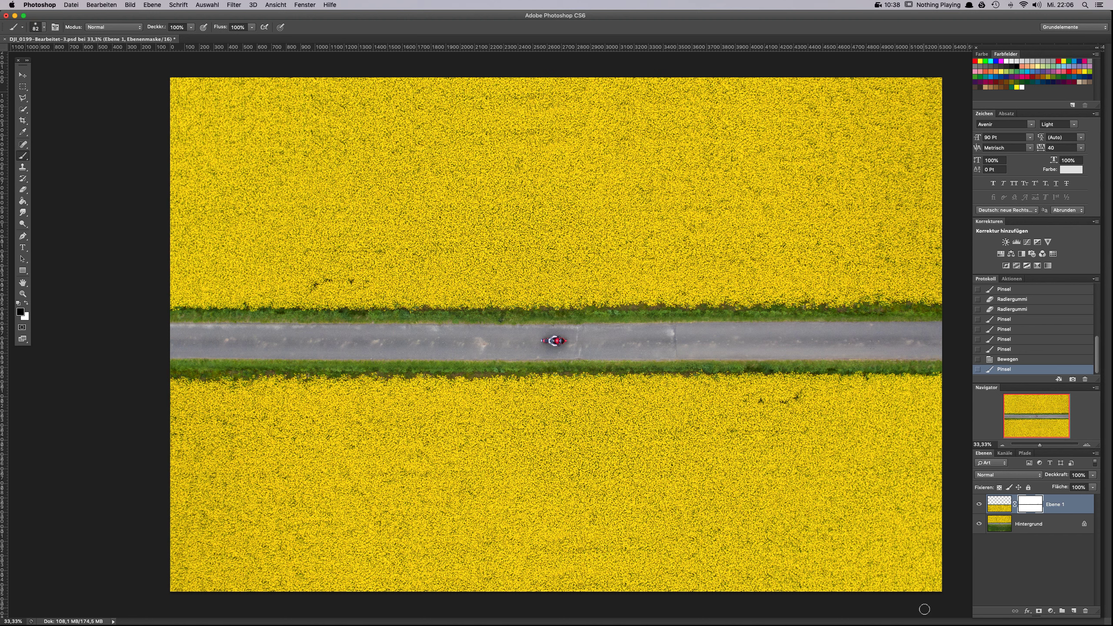
- Create a new empty layer above the masked field layer and name it Touchup
{"action": "left_click", "coordinate": [1074, 611]}
{"action": "double_click", "coordinate": [1031, 505]}
{"action": "type", "text": "Touchup"}
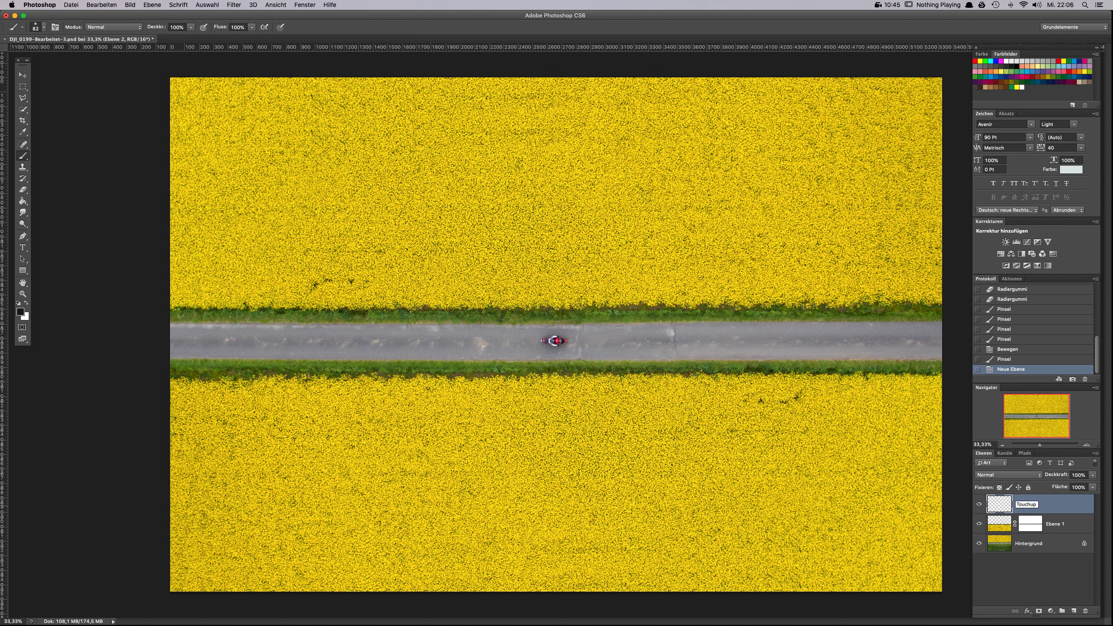
{"action": "key", "text": "Return"}
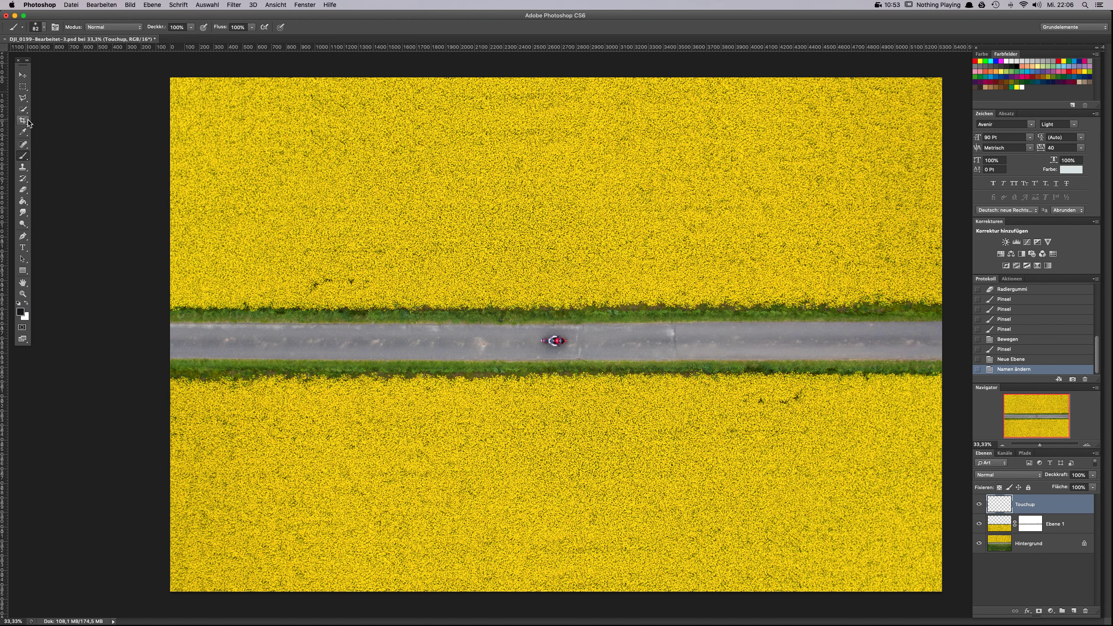
- Remove the dark bare spots in the lower field with the Spot Healing Brush at 79 px on the Touchup layer
{"action": "left_click", "coordinate": [25, 146]}
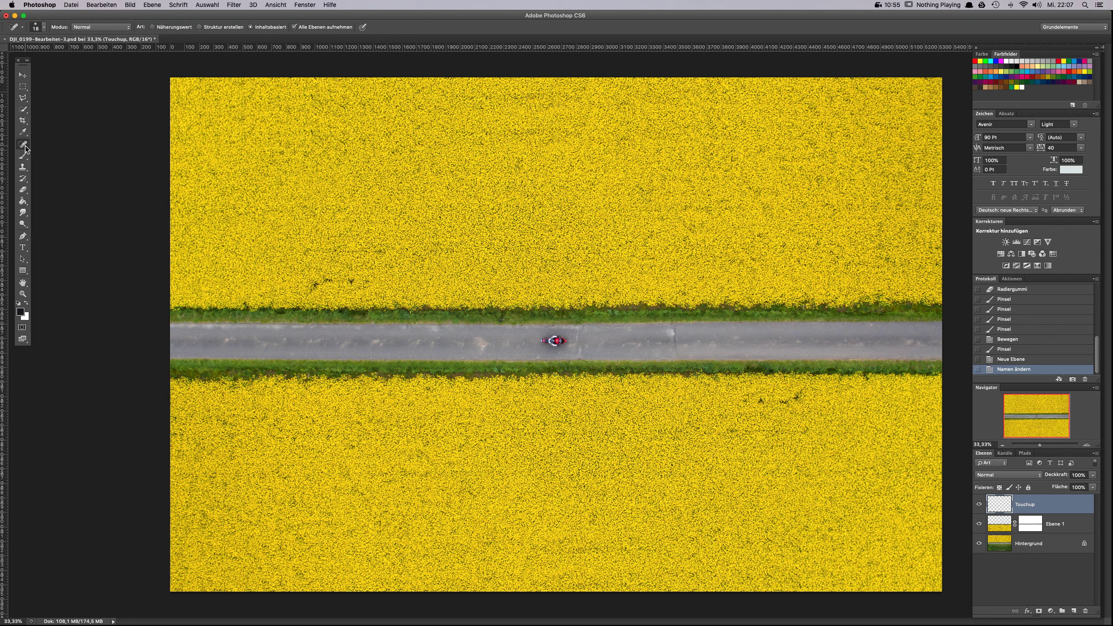
{"action": "right_click", "coordinate": [596, 437]}
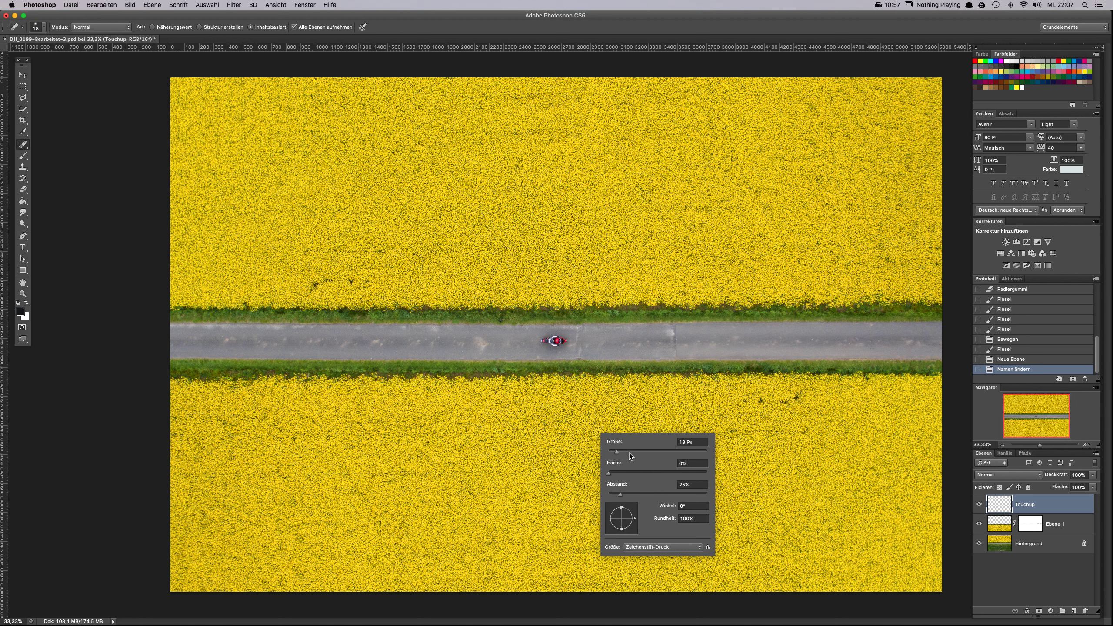
{"action": "left_click_drag", "start_coordinate": [633, 452], "coordinate": [647, 453]}
{"action": "left_click", "coordinate": [761, 402]}
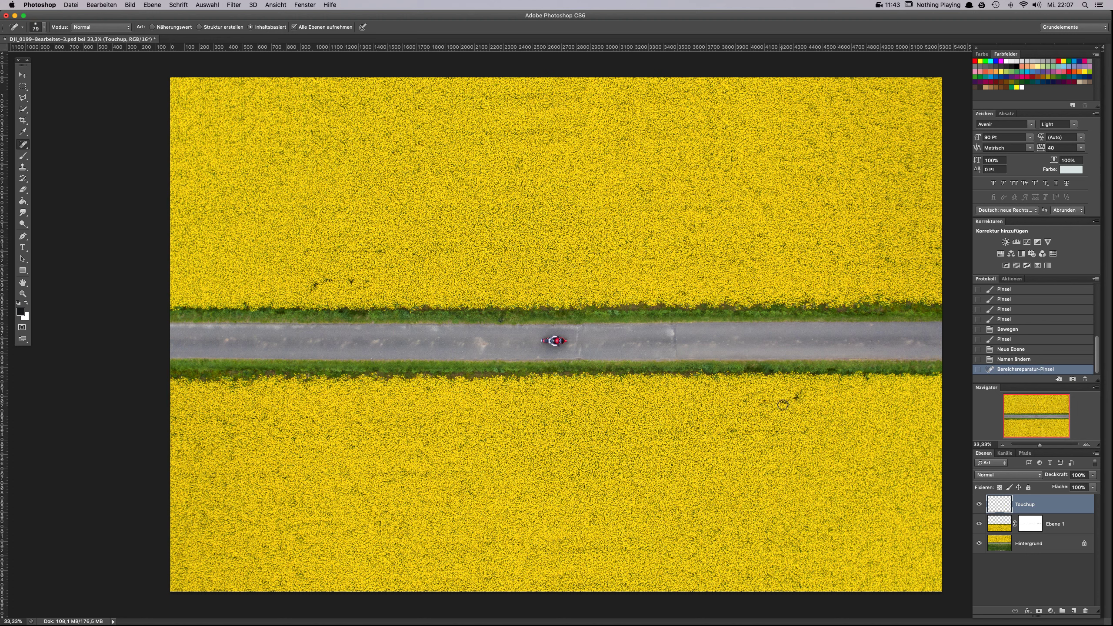
{"action": "mouse_move", "coordinate": [784, 405]}
{"action": "left_mouse_down"}
{"action": "mouse_move", "coordinate": [778, 398]}
{"action": "mouse_move", "coordinate": [796, 394]}
{"action": "left_mouse_up"}
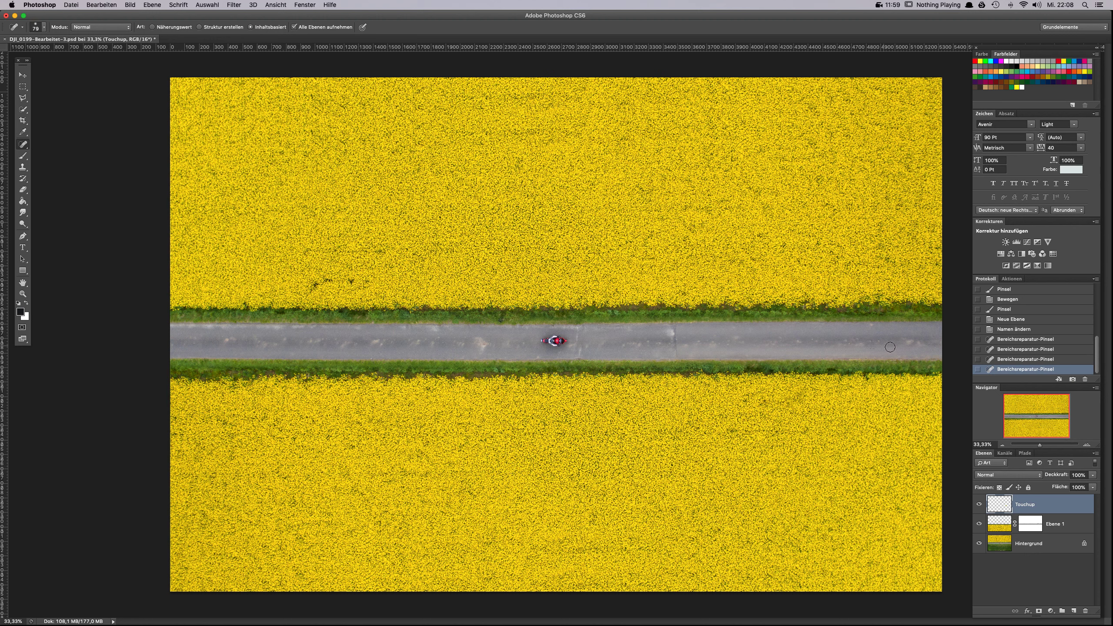
- Try to heal the light marks on the road in front of its right end, and erase the healed strokes from the Touchup layer
{"action": "left_click_drag", "start_coordinate": [913, 342], "coordinate": [768, 342]}
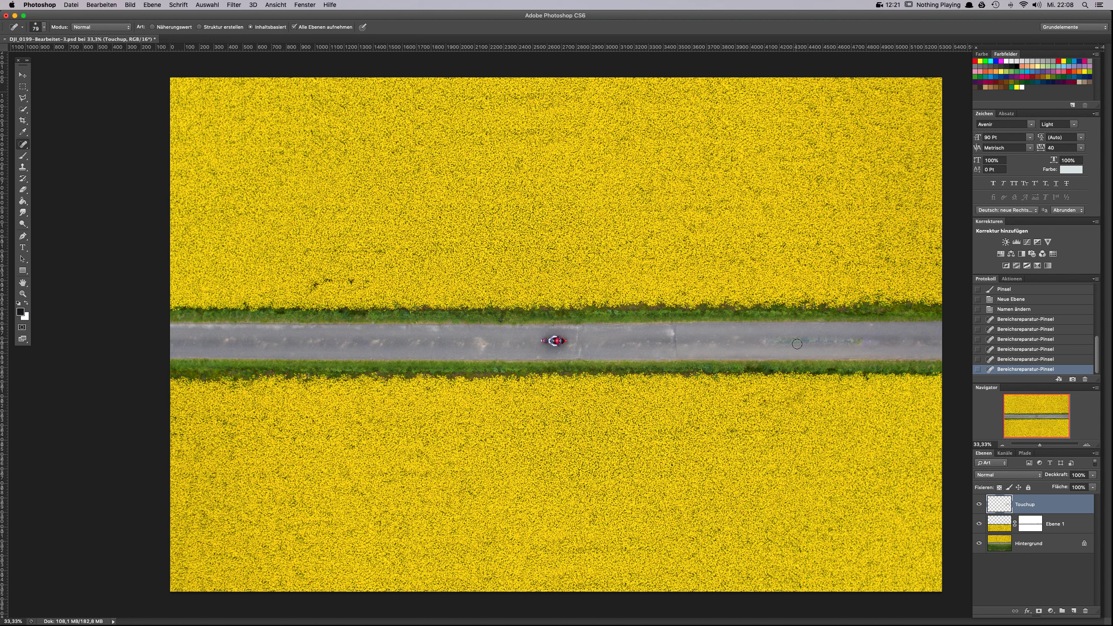
{"action": "key", "text": "e"}
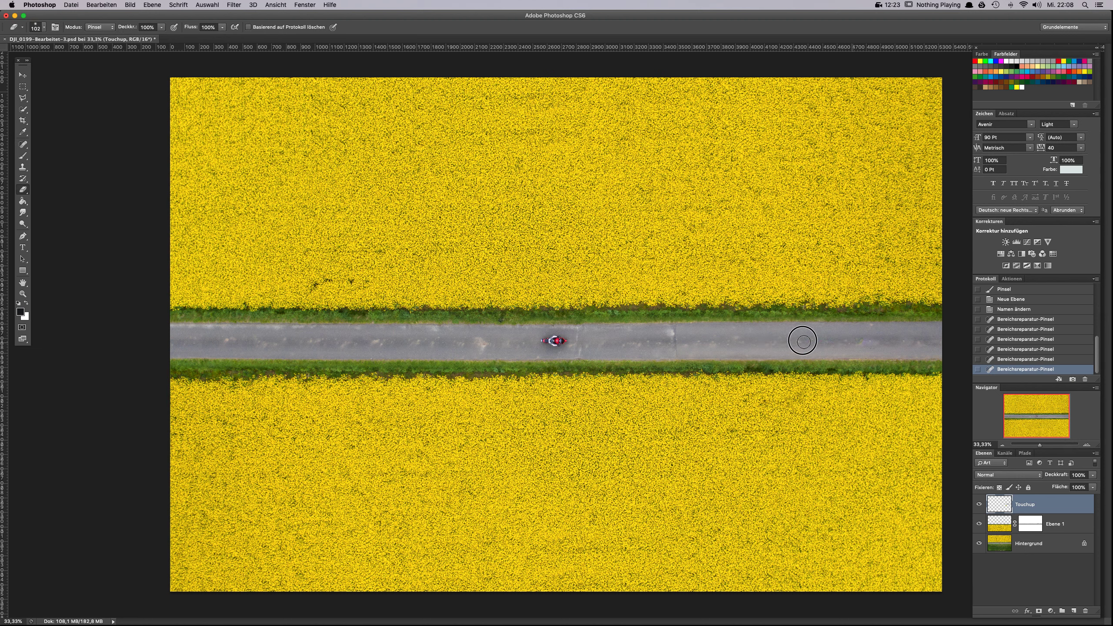
{"action": "mouse_move", "coordinate": [849, 342]}
{"action": "left_mouse_down"}
{"action": "mouse_move", "coordinate": [874, 343]}
{"action": "mouse_move", "coordinate": [862, 346]}
{"action": "left_mouse_up"}
- Clone clean asphalt over the light patch on the road left of the motorcycle, using a soft 92 px Clone Stamp
{"action": "key", "text": "s"}
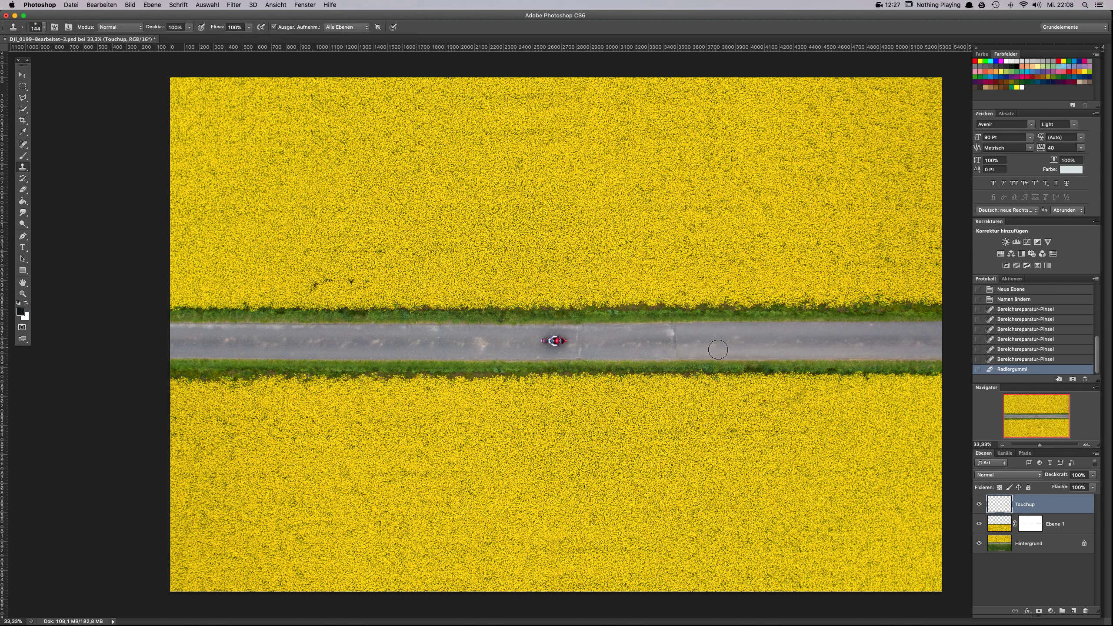
{"action": "right_click", "coordinate": [724, 347]}
{"action": "mouse_move", "coordinate": [763, 364]}
{"action": "left_mouse_down"}
{"action": "mouse_move", "coordinate": [701, 332]}
{"action": "mouse_move", "coordinate": [759, 361]}
{"action": "left_mouse_up"}
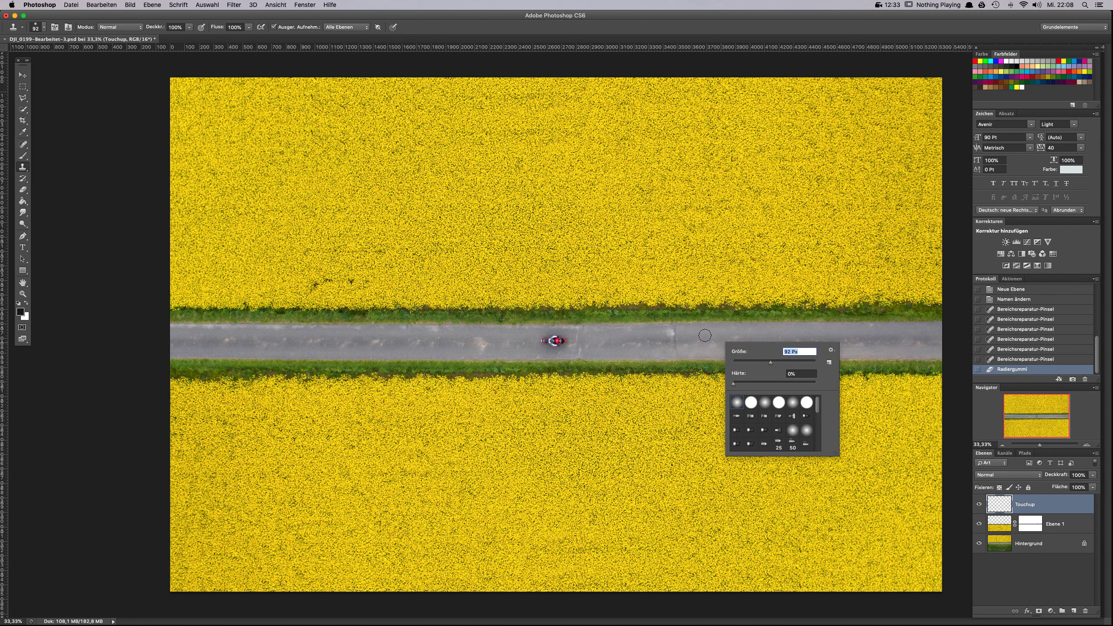
{"action": "key", "text": "alt"}
{"action": "key", "text": "Return"}
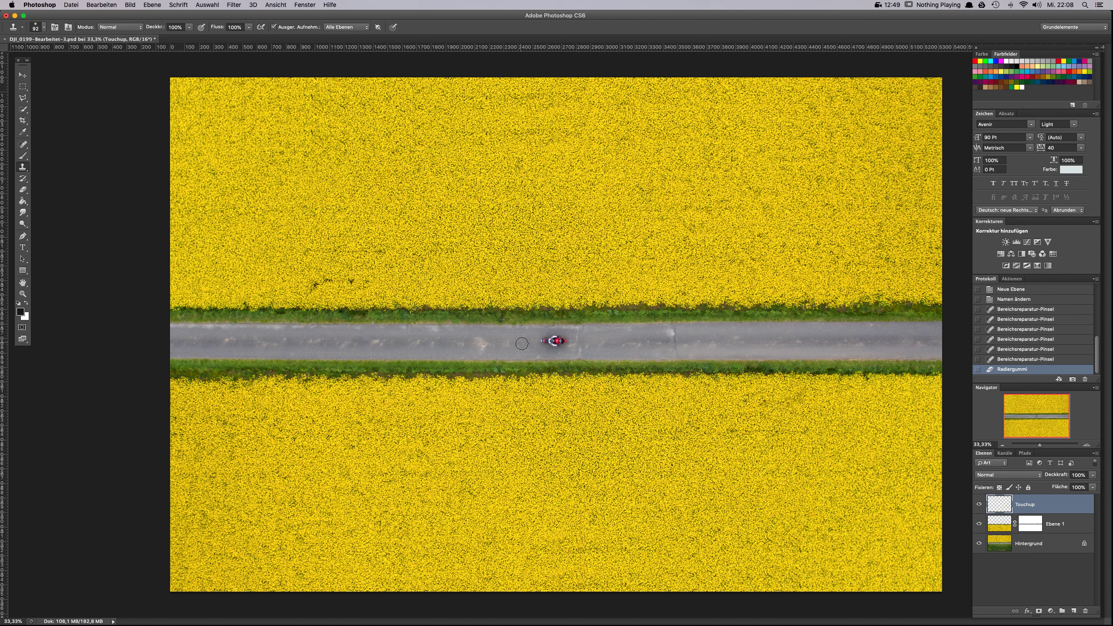
{"action": "left_click_drag", "start_coordinate": [522, 344], "coordinate": [515, 344]}
{"action": "mouse_move", "coordinate": [486, 344]}
{"action": "left_mouse_down"}
{"action": "mouse_move", "coordinate": [462, 341]}
{"action": "mouse_move", "coordinate": [475, 347]}
{"action": "left_mouse_up"}
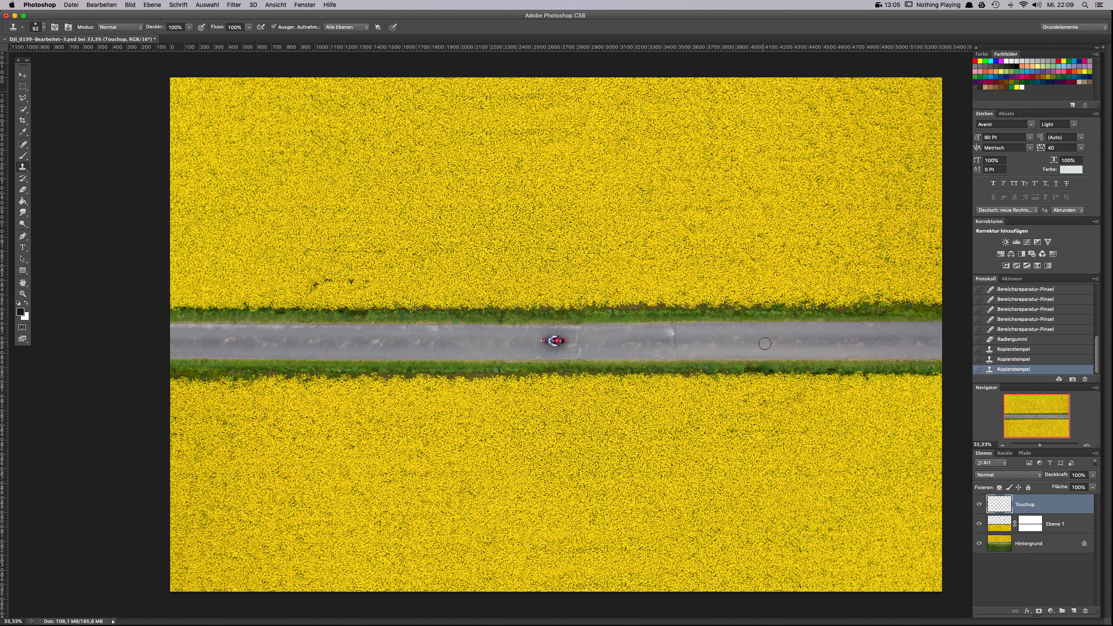
- Clone clean asphalt over the light marks along the middle of the road's right stretch
{"action": "left_click", "coordinate": [791, 346], "text": "alt"}
{"action": "left_click", "coordinate": [798, 340]}
{"action": "left_click", "coordinate": [814, 342]}
{"action": "left_click", "coordinate": [877, 340]}
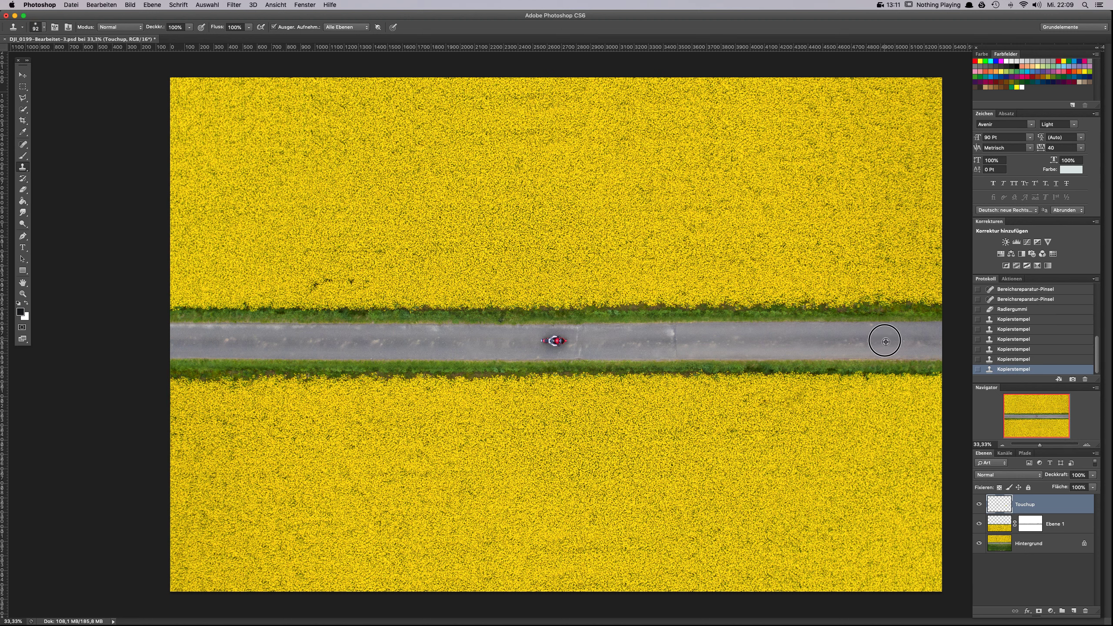
{"action": "left_click", "coordinate": [857, 340]}
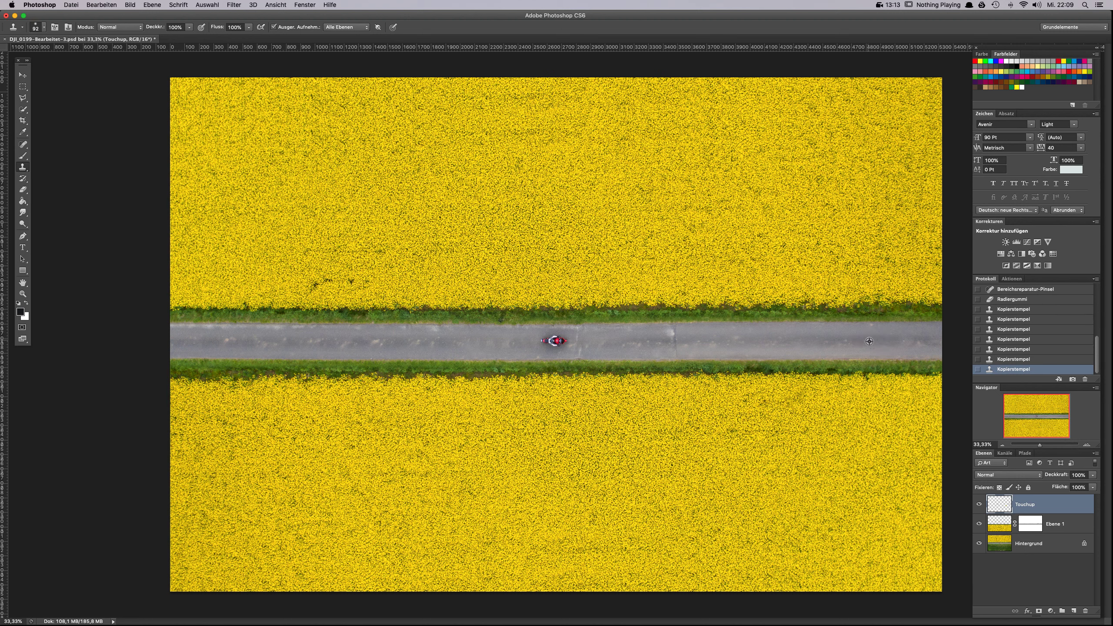
{"action": "left_click", "coordinate": [839, 341]}
- Clone clean asphalt over the light marks from the road's left end toward the motorcycle, undoing the last stroke
{"action": "left_click", "coordinate": [228, 339]}
{"action": "left_click", "coordinate": [193, 345], "text": "alt"}
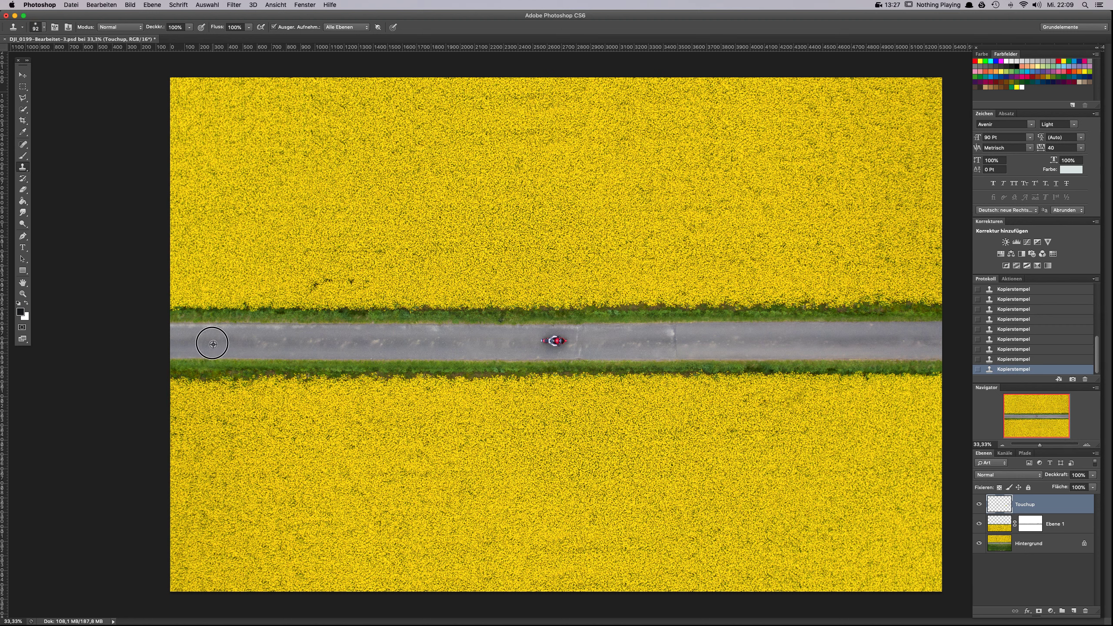
{"action": "left_click_drag", "start_coordinate": [245, 341], "coordinate": [254, 344]}
{"action": "left_click", "coordinate": [240, 342]}
{"action": "left_click", "coordinate": [276, 344]}
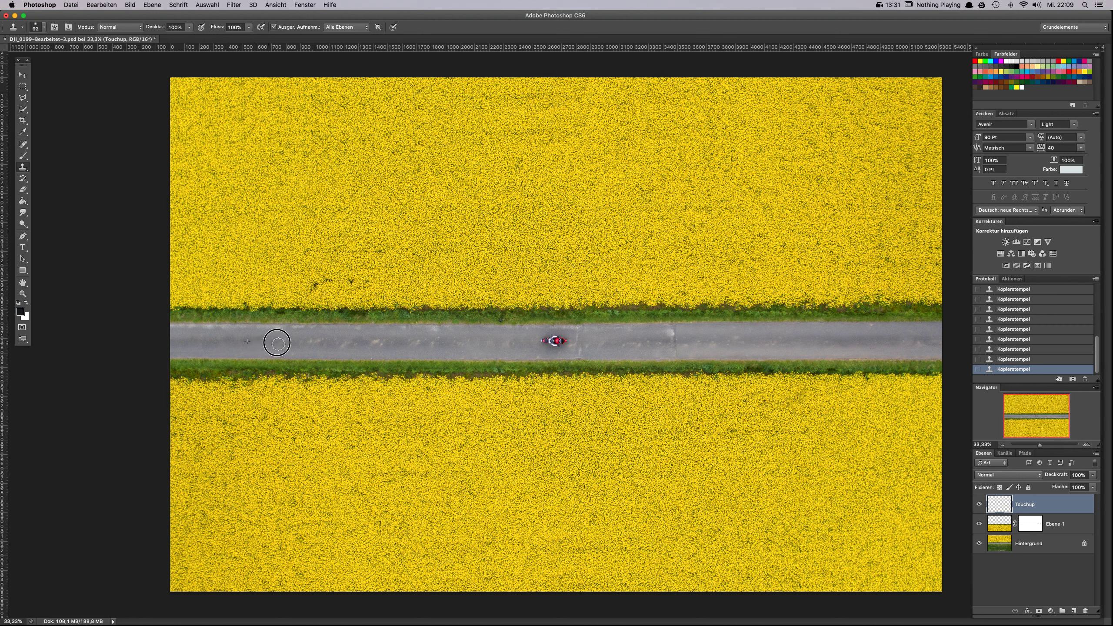
{"action": "left_click", "coordinate": [267, 343]}
{"action": "left_click", "coordinate": [286, 342]}
{"action": "left_click", "coordinate": [303, 343]}
{"action": "left_click", "coordinate": [313, 344]}
{"action": "left_click", "coordinate": [488, 343], "text": "alt"}
{"action": "left_click", "coordinate": [463, 345], "text": "alt"}
{"action": "key", "text": "super+z"}
- Set the Clone Stamp size to 85 px and clone asphalt over the crack across the road right of the motorcycle
{"action": "right_click", "coordinate": [856, 348]}
{"action": "left_click_drag", "start_coordinate": [902, 369], "coordinate": [907, 369]}
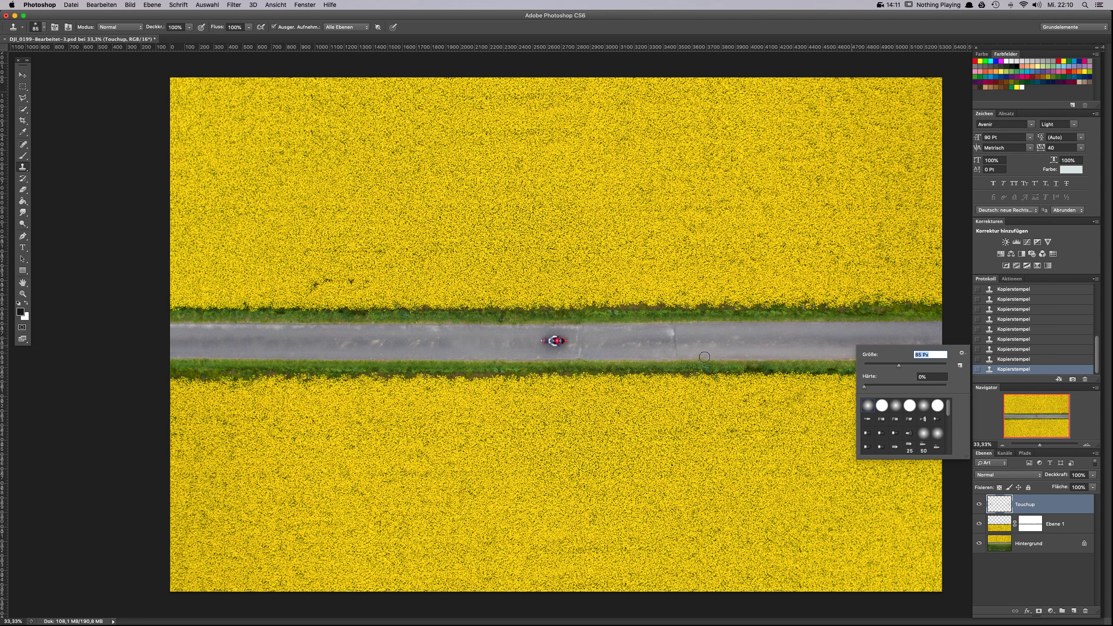
{"action": "left_click", "coordinate": [765, 327], "text": "alt"}
{"action": "left_click_drag", "start_coordinate": [675, 329], "coordinate": [672, 351]}
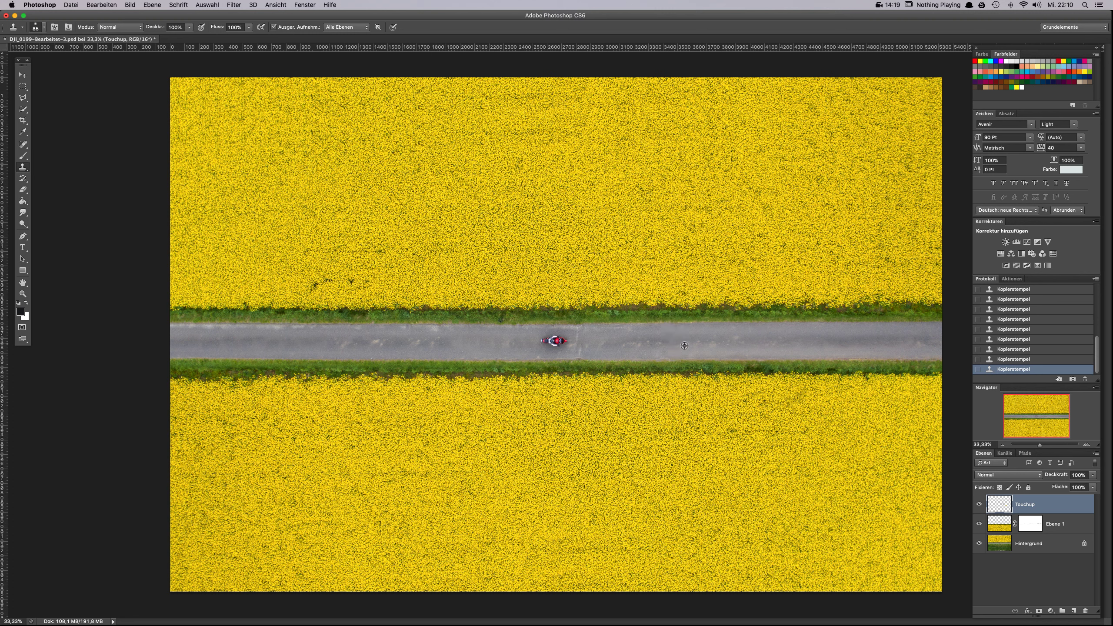
- Clone clean asphalt over the remaining light marks and crack traces on the road between the motorcycle and the right stretch
{"action": "left_click_drag", "start_coordinate": [693, 344], "coordinate": [718, 344]}
{"action": "left_click", "coordinate": [696, 343], "text": "alt"}
{"action": "left_click", "coordinate": [577, 340], "text": "alt"}
{"action": "left_click", "coordinate": [580, 336]}
{"action": "left_click", "coordinate": [572, 345], "text": "alt"}
{"action": "left_click_drag", "start_coordinate": [631, 344], "coordinate": [652, 343]}
{"action": "left_click", "coordinate": [623, 347], "text": "alt"}
{"action": "left_click", "coordinate": [635, 346], "text": "alt"}
- Clone clean asphalt over the light scuffs along the middle of the road left of the motorcycle
{"action": "left_click", "coordinate": [454, 343], "text": "alt"}
{"action": "left_click_drag", "start_coordinate": [440, 342], "coordinate": [407, 343]}
{"action": "left_click", "coordinate": [440, 342], "text": "alt"}
{"action": "left_click_drag", "start_coordinate": [387, 344], "coordinate": [371, 344]}
{"action": "left_click", "coordinate": [363, 346], "text": "alt"}
{"action": "left_click", "coordinate": [342, 346]}
{"action": "left_click", "coordinate": [336, 343]}
- Set the Clone Stamp size to 101 px and touch up the asphalt on the road's far right stretch
{"action": "right_click", "coordinate": [753, 342]}
{"action": "left_click_drag", "start_coordinate": [810, 363], "coordinate": [811, 363]}
{"action": "left_click", "coordinate": [792, 339]}
{"action": "left_click", "coordinate": [784, 340], "text": "alt"}
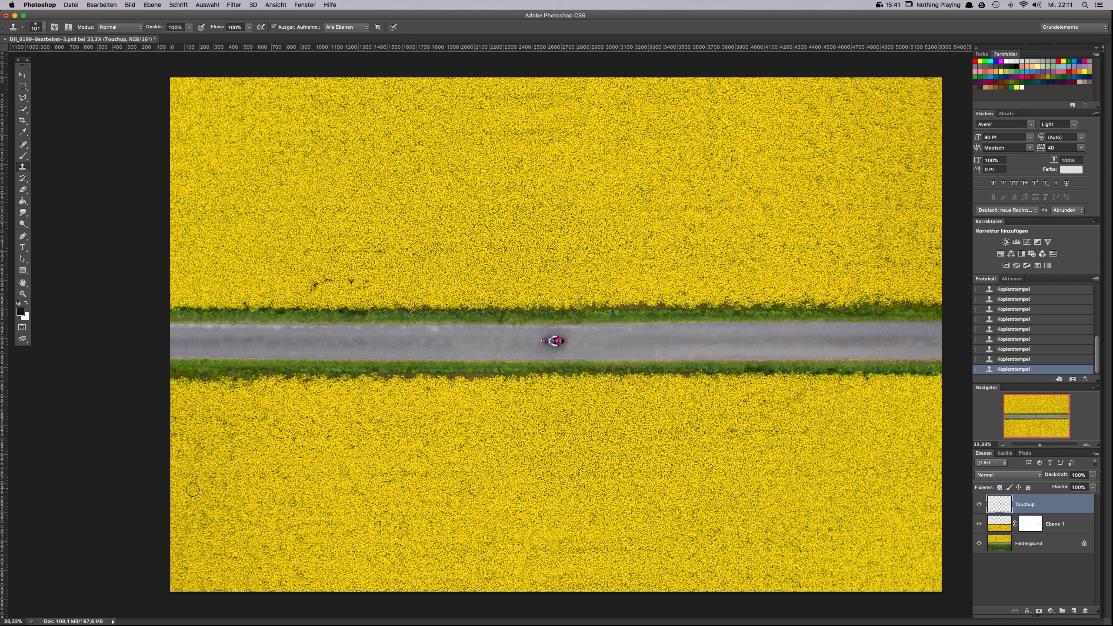
- Add a Hue/Saturation adjustment layer above Touchup and raise the saturation of the reds (Rottöne) to +81
{"action": "left_click", "coordinate": [1053, 613]}
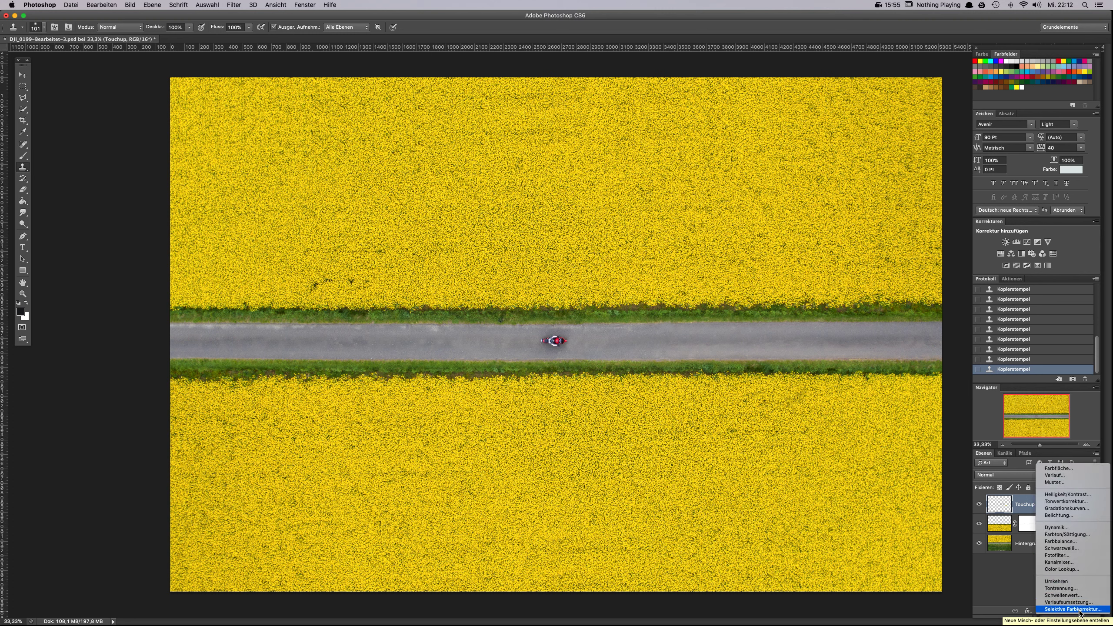
{"action": "left_click", "coordinate": [1080, 535]}
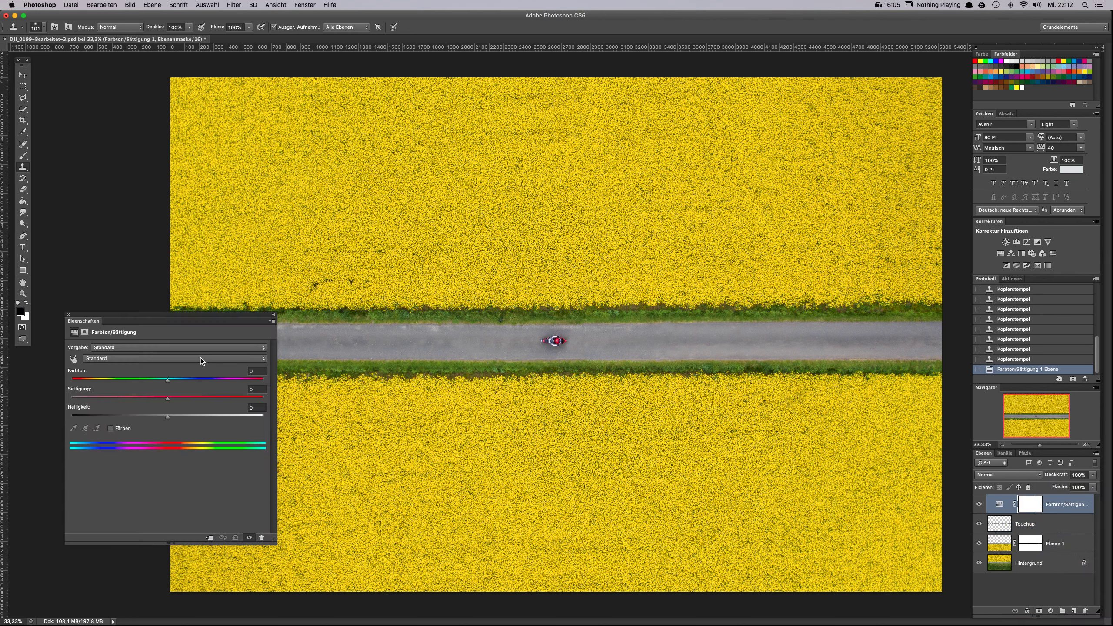
{"action": "mouse_move", "coordinate": [166, 383]}
{"action": "left_mouse_down"}
{"action": "mouse_move", "coordinate": [208, 381]}
{"action": "mouse_move", "coordinate": [153, 380]}
{"action": "mouse_move", "coordinate": [194, 381]}
{"action": "mouse_move", "coordinate": [168, 386]}
{"action": "mouse_move", "coordinate": [166, 367]}
{"action": "left_mouse_up"}
{"action": "left_click_drag", "start_coordinate": [178, 318], "coordinate": [170, 140]}
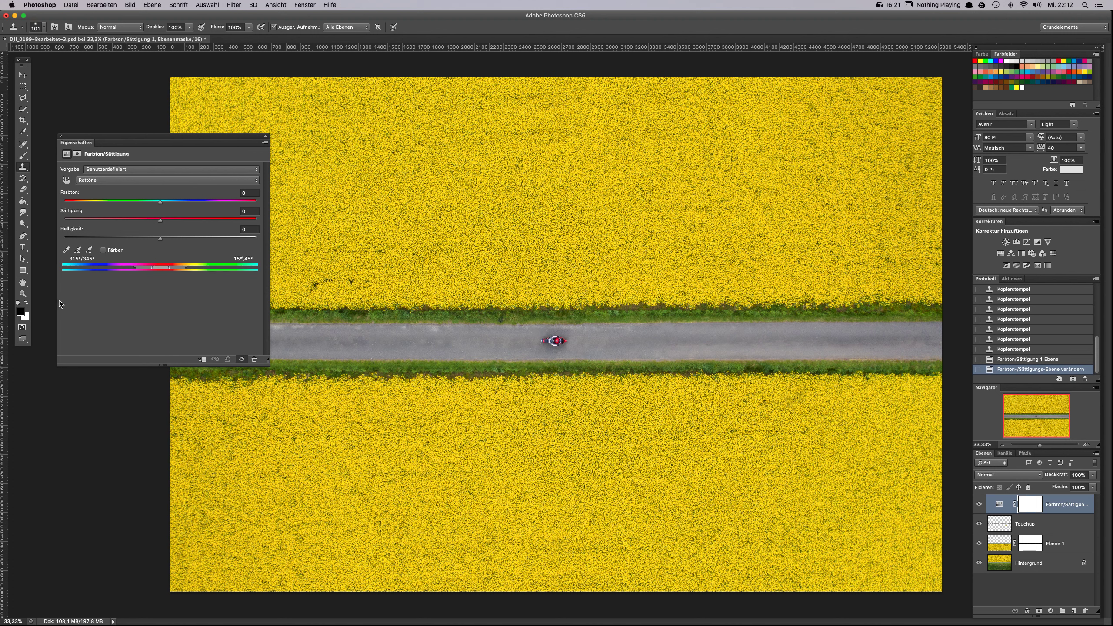
{"action": "key", "text": "b"}
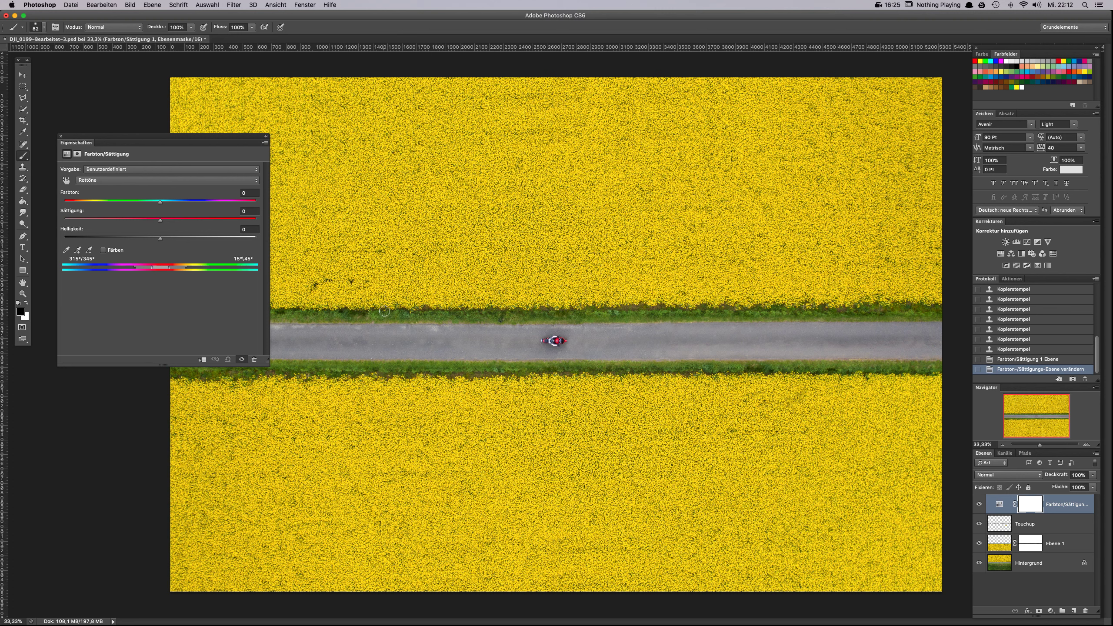
{"action": "left_click", "coordinate": [100, 181]}
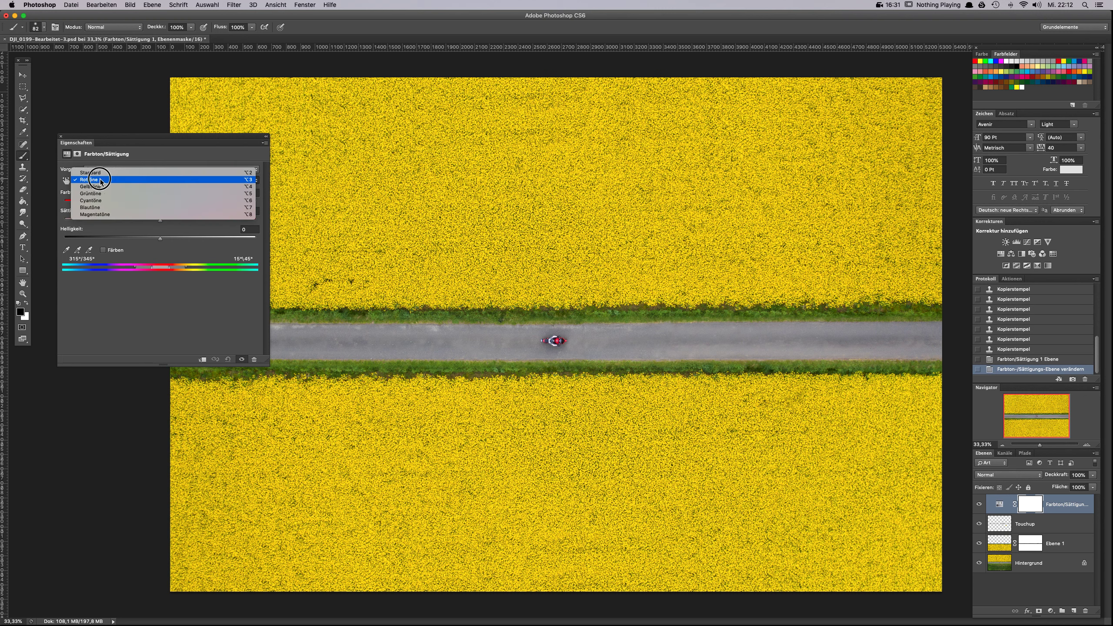
{"action": "left_click", "coordinate": [95, 180]}
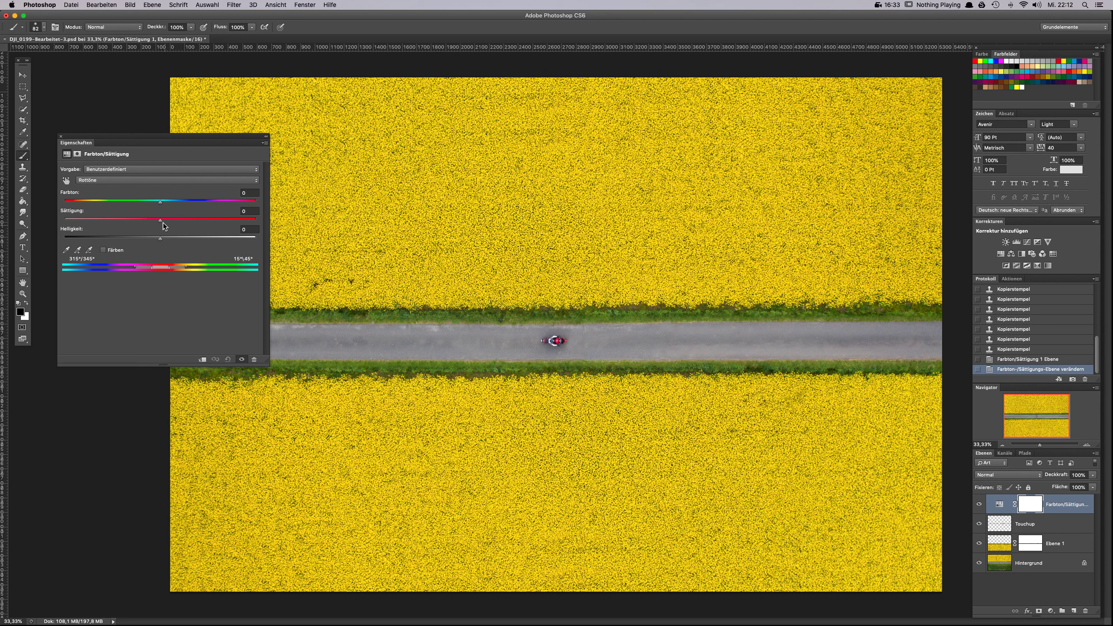
{"action": "left_click_drag", "start_coordinate": [160, 224], "coordinate": [238, 235]}
- Mask the adjustment off the road's right and middle stretches with a soft 115 px black brush, and erase the mask paint over the motorcycle
{"action": "right_click", "coordinate": [876, 356]}
{"action": "left_click_drag", "start_coordinate": [915, 373], "coordinate": [928, 377]}
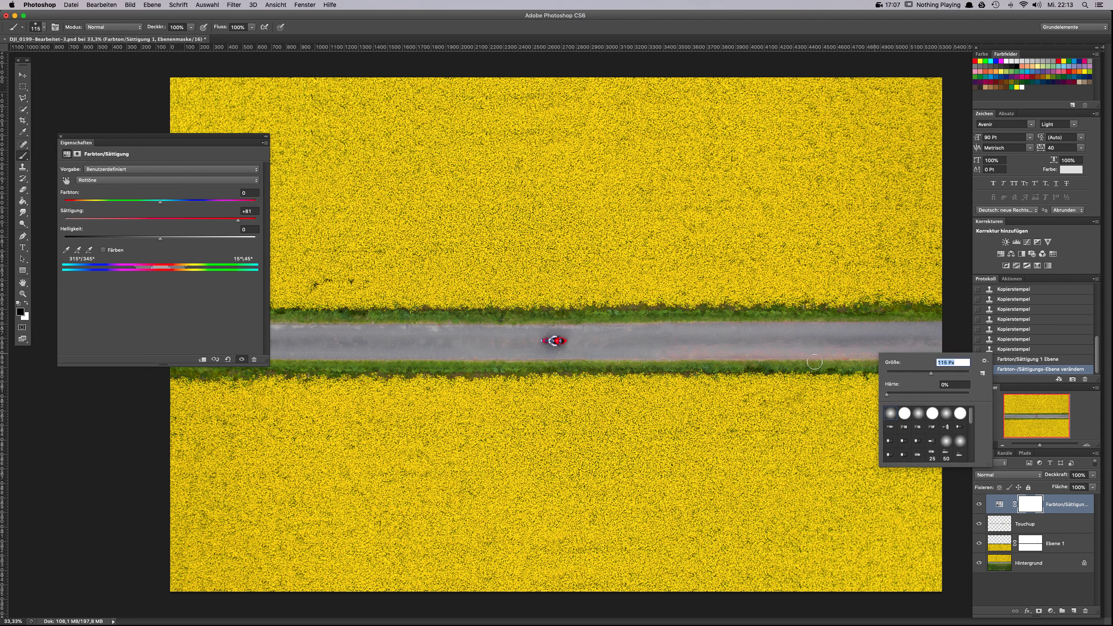
{"action": "mouse_move", "coordinate": [774, 359]}
{"action": "left_mouse_down"}
{"action": "mouse_move", "coordinate": [938, 355]}
{"action": "mouse_move", "coordinate": [877, 343]}
{"action": "mouse_move", "coordinate": [935, 337]}
{"action": "mouse_move", "coordinate": [872, 322]}
{"action": "mouse_move", "coordinate": [904, 322]}
{"action": "mouse_move", "coordinate": [851, 341]}
{"action": "left_mouse_up"}
{"action": "mouse_move", "coordinate": [760, 353]}
{"action": "left_mouse_down"}
{"action": "mouse_move", "coordinate": [643, 353]}
{"action": "mouse_move", "coordinate": [955, 356]}
{"action": "mouse_move", "coordinate": [859, 326]}
{"action": "mouse_move", "coordinate": [610, 325]}
{"action": "mouse_move", "coordinate": [631, 326]}
{"action": "mouse_move", "coordinate": [596, 350]}
{"action": "mouse_move", "coordinate": [633, 355]}
{"action": "mouse_move", "coordinate": [563, 359]}
{"action": "mouse_move", "coordinate": [514, 355]}
{"action": "mouse_move", "coordinate": [524, 328]}
{"action": "mouse_move", "coordinate": [565, 329]}
{"action": "mouse_move", "coordinate": [440, 356]}
{"action": "mouse_move", "coordinate": [435, 333]}
{"action": "left_mouse_up"}
{"action": "key", "text": "e"}
{"action": "left_click_drag", "start_coordinate": [545, 340], "coordinate": [543, 347]}
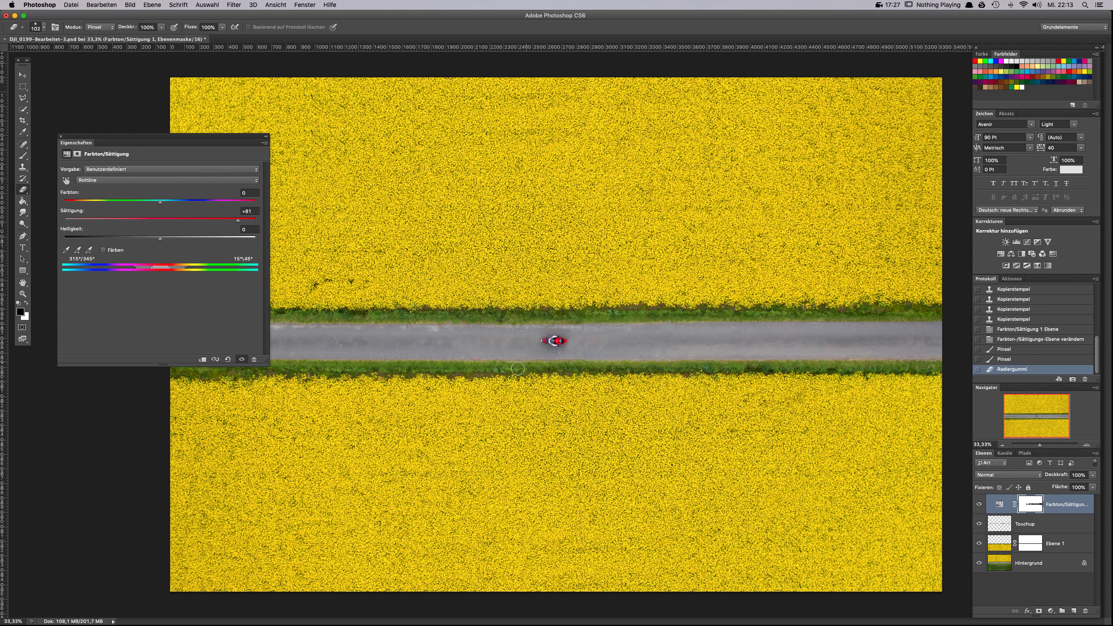
- Paint black on the adjustment's mask over the road's left stretch up to the image edge
{"action": "key", "text": "b"}
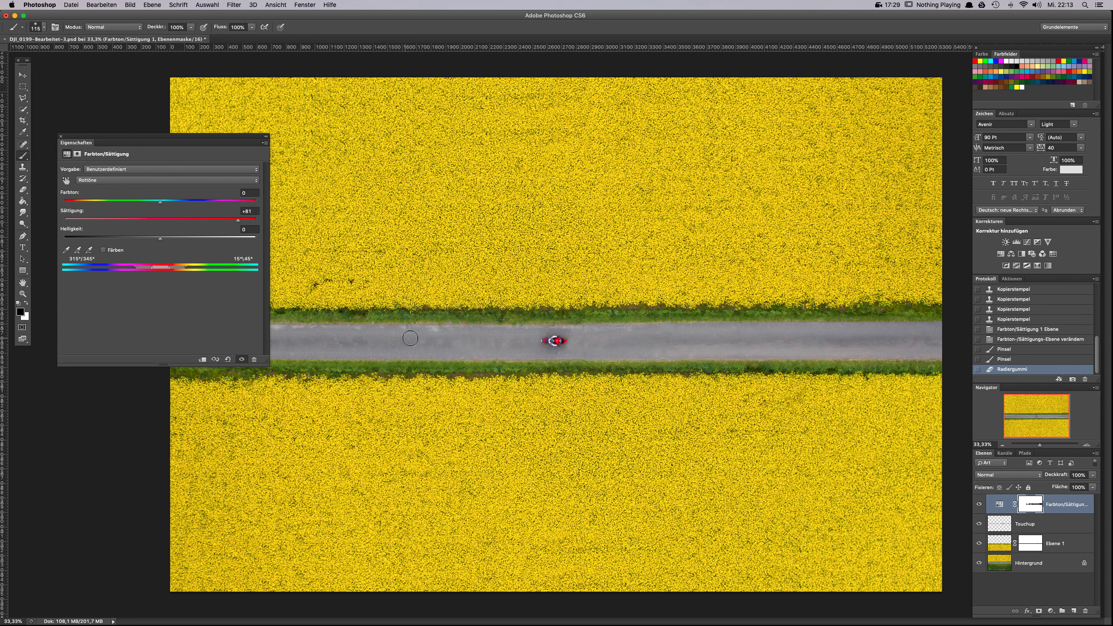
{"action": "left_click_drag", "start_coordinate": [310, 351], "coordinate": [366, 355]}
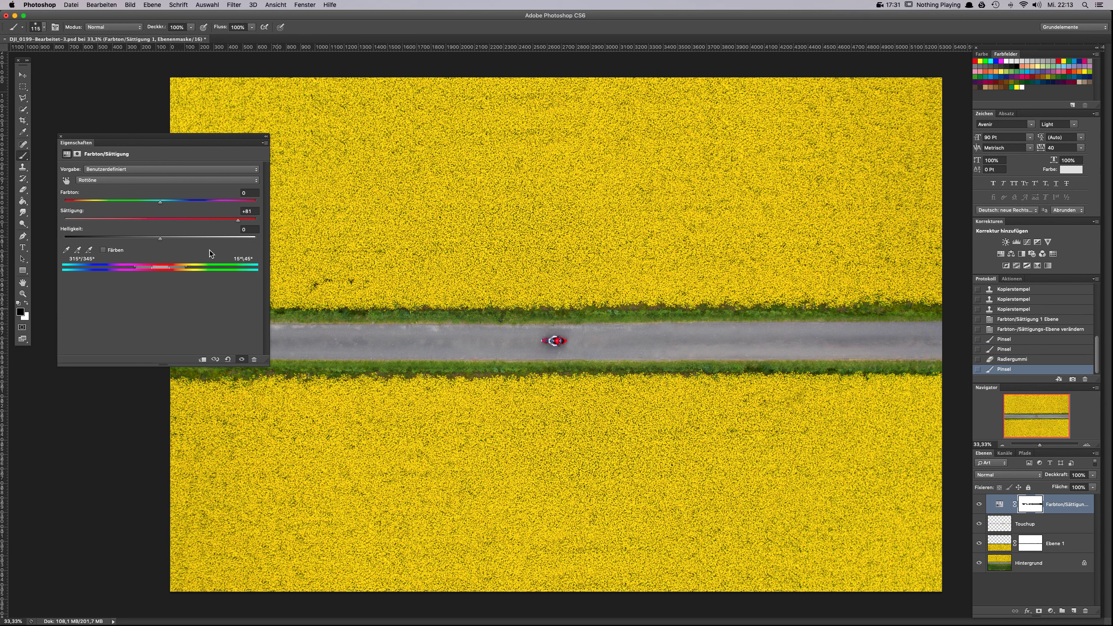
{"action": "mouse_move", "coordinate": [183, 145]}
{"action": "left_mouse_down"}
{"action": "mouse_move", "coordinate": [161, 166]}
{"action": "mouse_move", "coordinate": [120, 413]}
{"action": "left_mouse_up"}
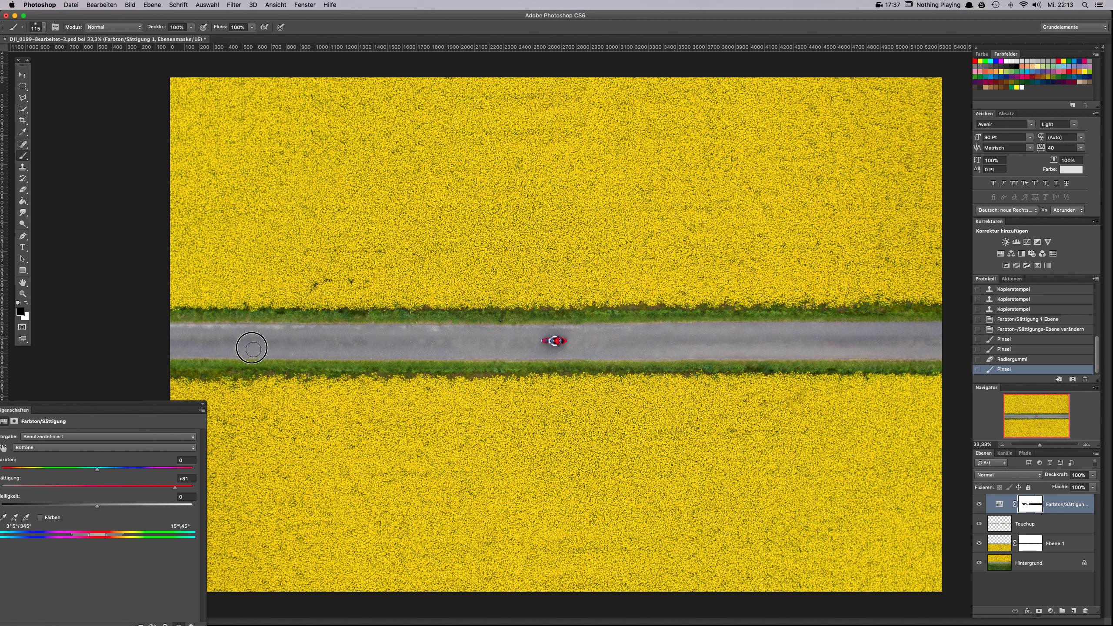
{"action": "left_click", "coordinate": [175, 341]}
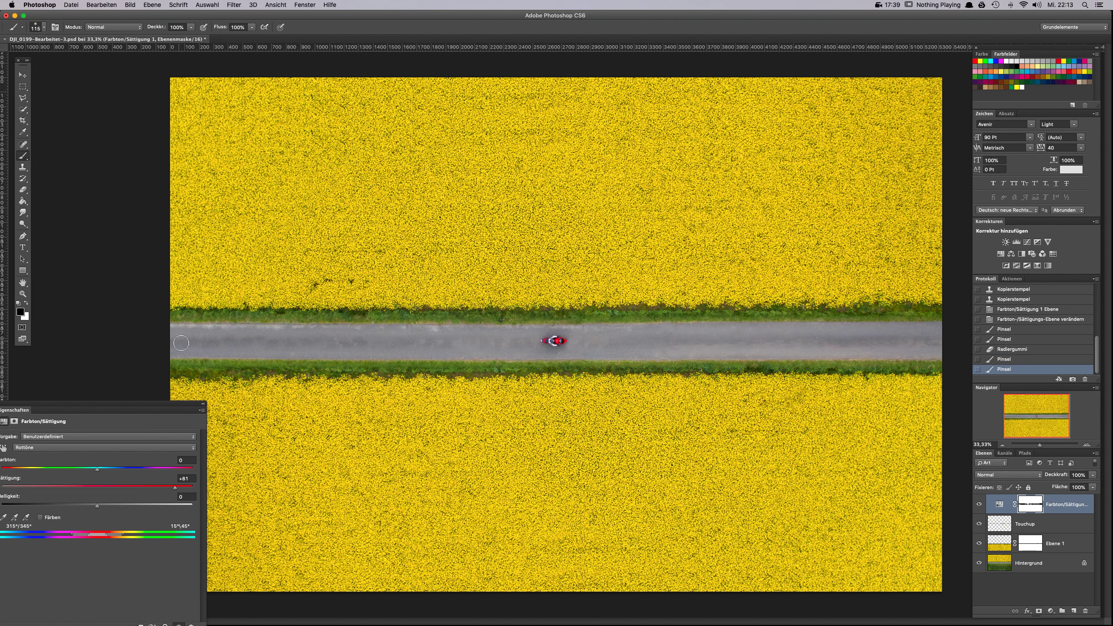
- Switch the Hue/Saturation adjustment to the yellows (Gelbtöne) and set their saturation to +10
{"action": "left_click", "coordinate": [84, 448]}
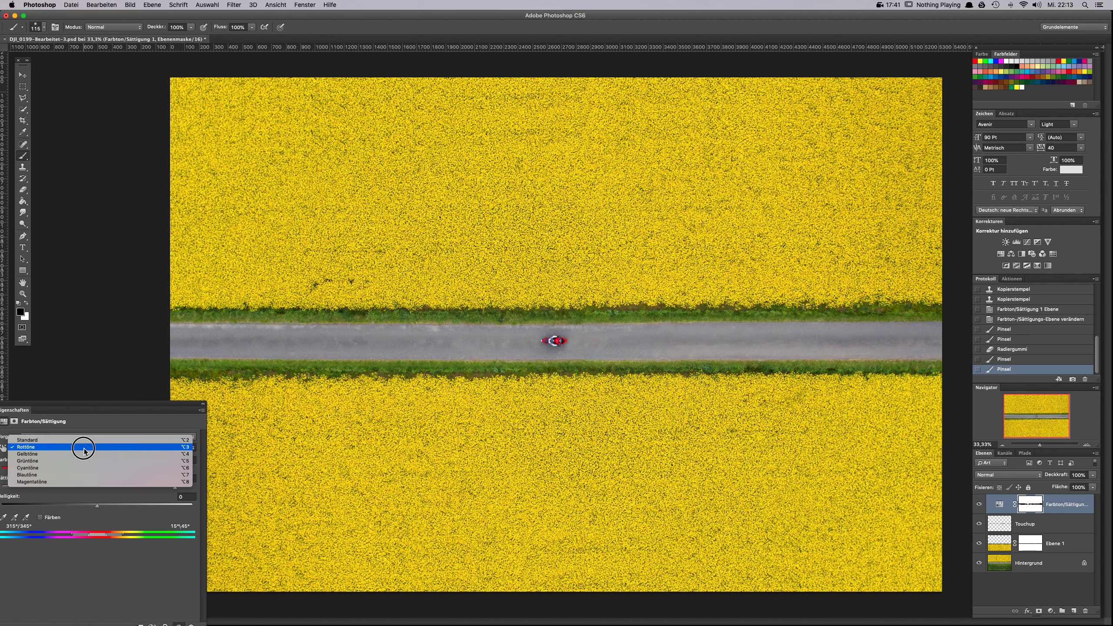
{"action": "left_click", "coordinate": [83, 454]}
{"action": "left_click_drag", "start_coordinate": [96, 404], "coordinate": [148, 78]}
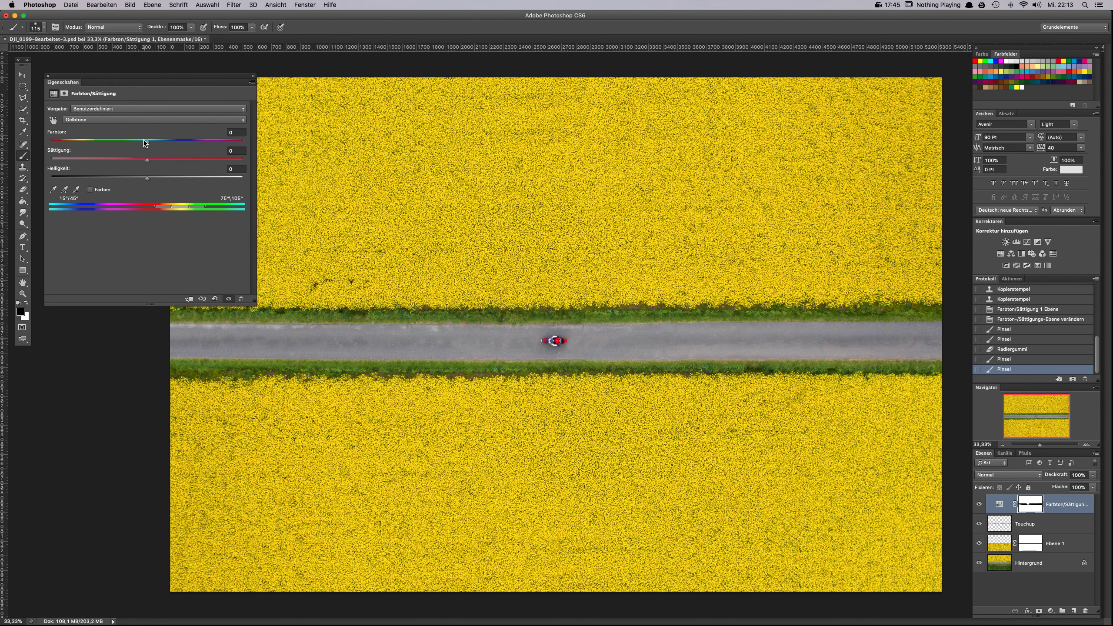
{"action": "left_click_drag", "start_coordinate": [147, 141], "coordinate": [148, 179]}
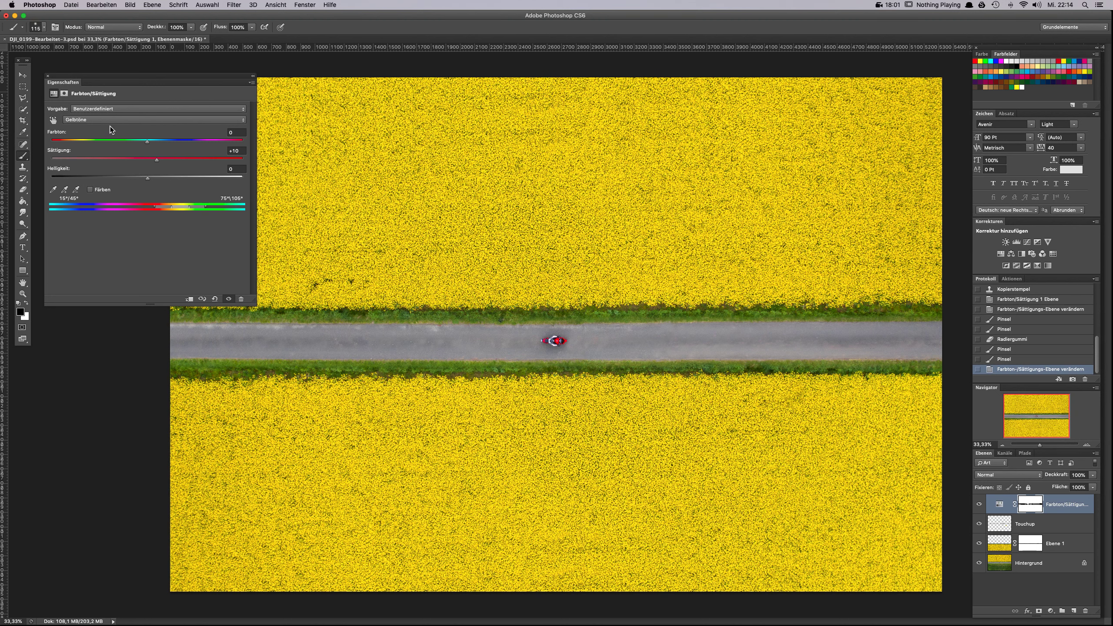
- Narrow the yellows' colour range to 23°/39° and 47°/66°, set their saturation to +20, and close the adjustment's properties
{"action": "left_click", "coordinate": [108, 120]}
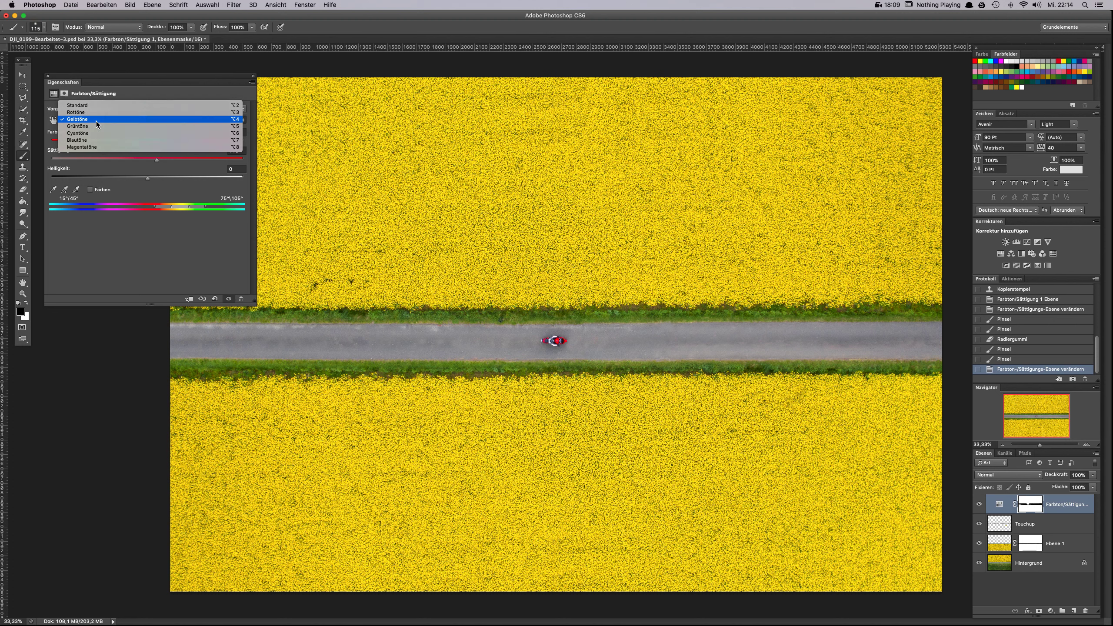
{"action": "left_click", "coordinate": [95, 121]}
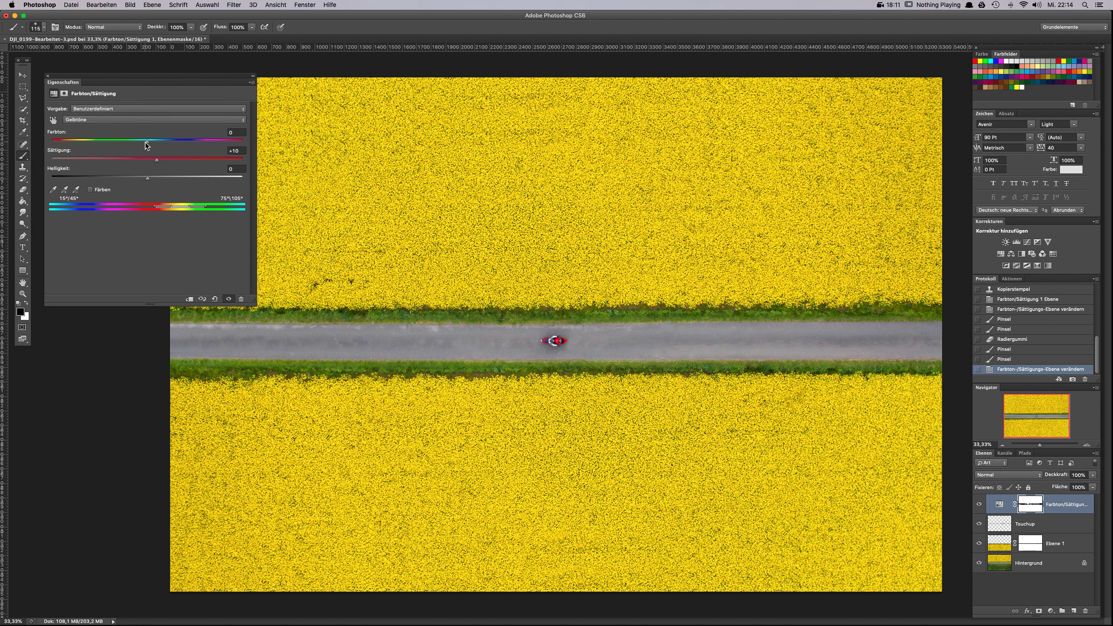
{"action": "mouse_move", "coordinate": [206, 207]}
{"action": "left_mouse_down"}
{"action": "mouse_move", "coordinate": [178, 209]}
{"action": "mouse_move", "coordinate": [188, 207]}
{"action": "left_mouse_up"}
{"action": "left_click_drag", "start_coordinate": [155, 207], "coordinate": [184, 211]}
{"action": "mouse_move", "coordinate": [158, 161]}
{"action": "left_mouse_down"}
{"action": "mouse_move", "coordinate": [142, 161]}
{"action": "mouse_move", "coordinate": [175, 162]}
{"action": "mouse_move", "coordinate": [140, 164]}
{"action": "mouse_move", "coordinate": [175, 163]}
{"action": "mouse_move", "coordinate": [166, 165]}
{"action": "left_mouse_up"}
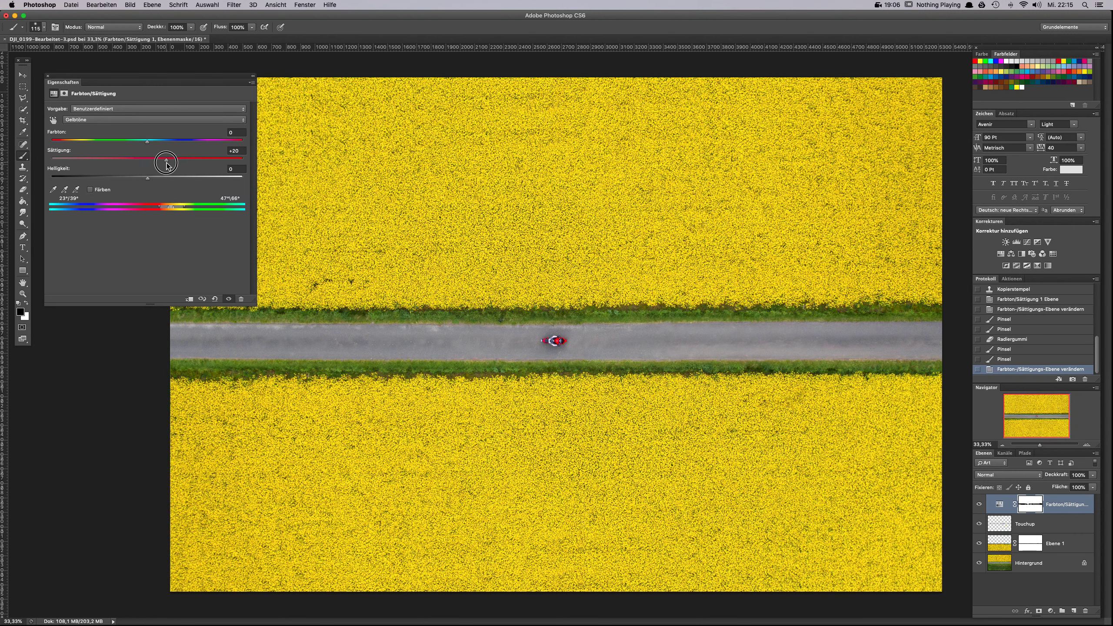
{"action": "left_click", "coordinate": [48, 76]}
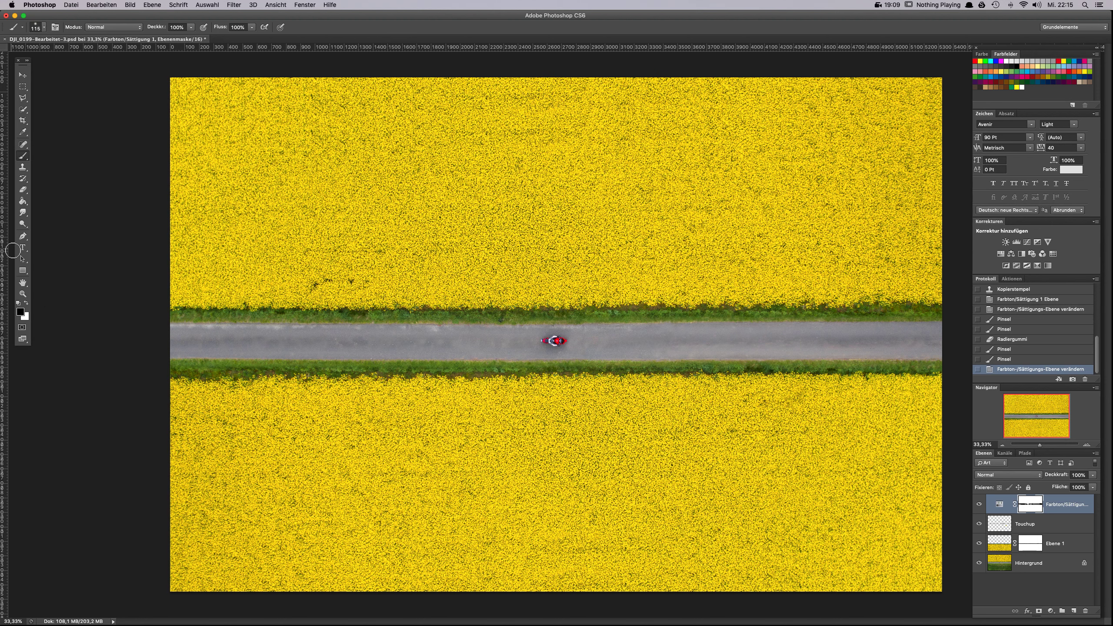